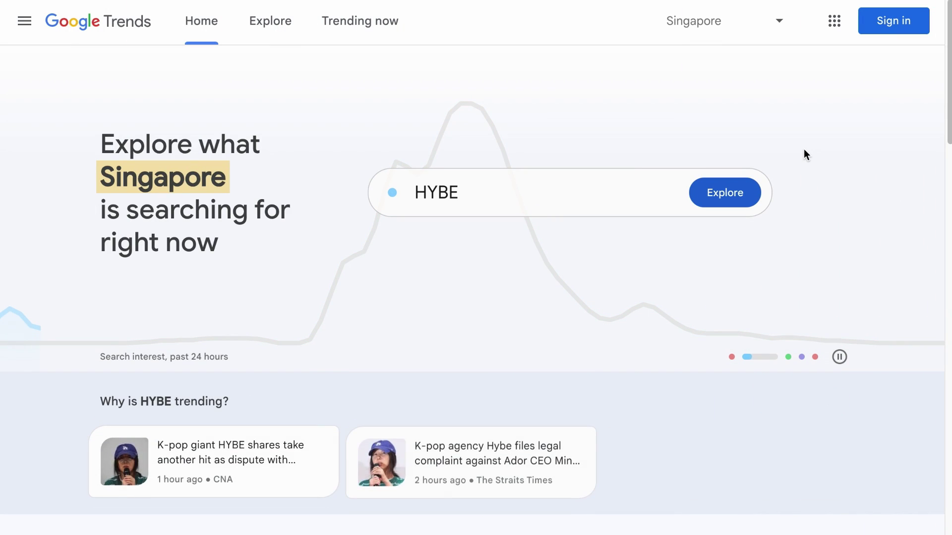
# - Explore 'seo' as a search term in Singapore over the past 12 months
pyautogui.click(262, 27)
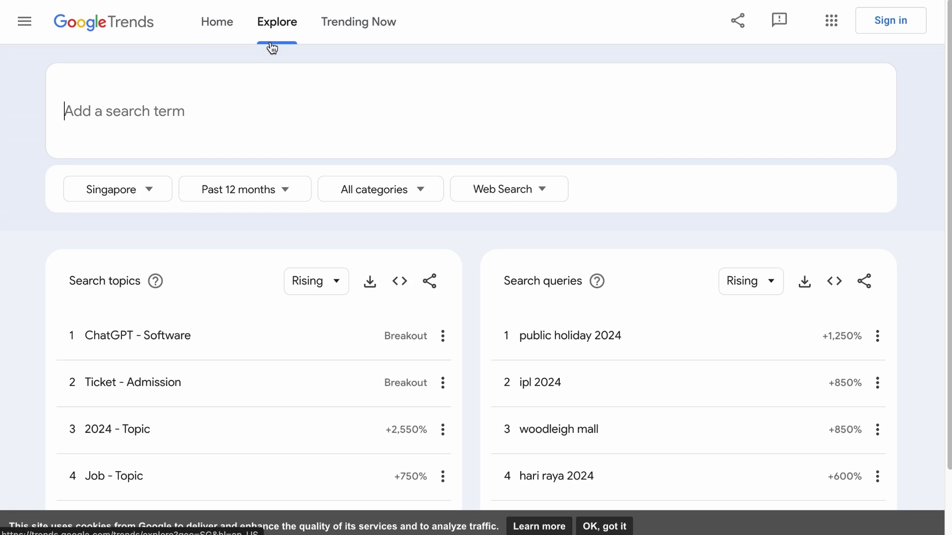
pyautogui.click(255, 95)
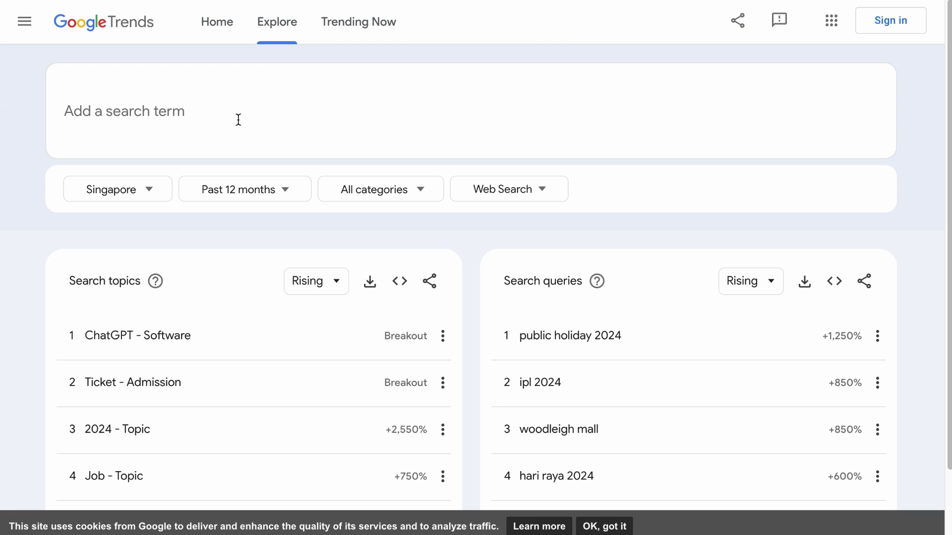
pyautogui.write('seo')
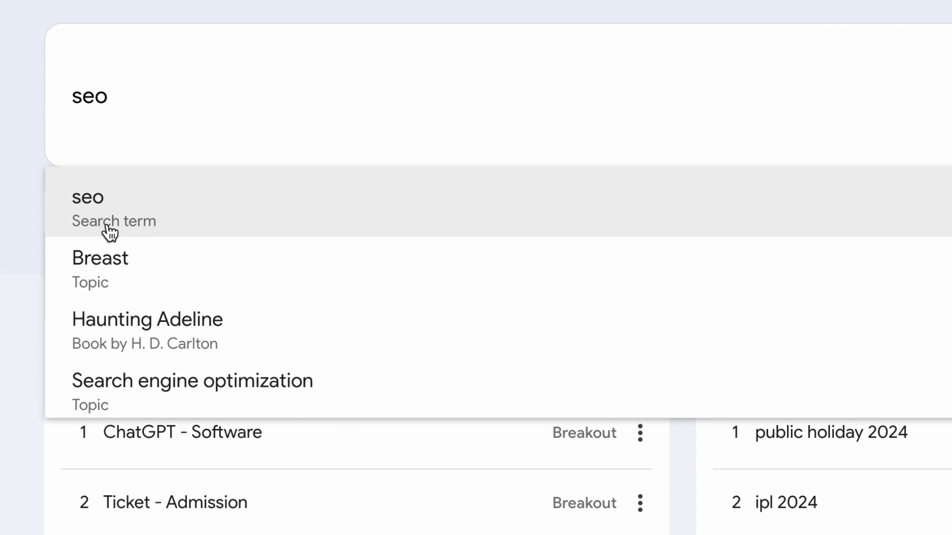
pyautogui.click(124, 230)
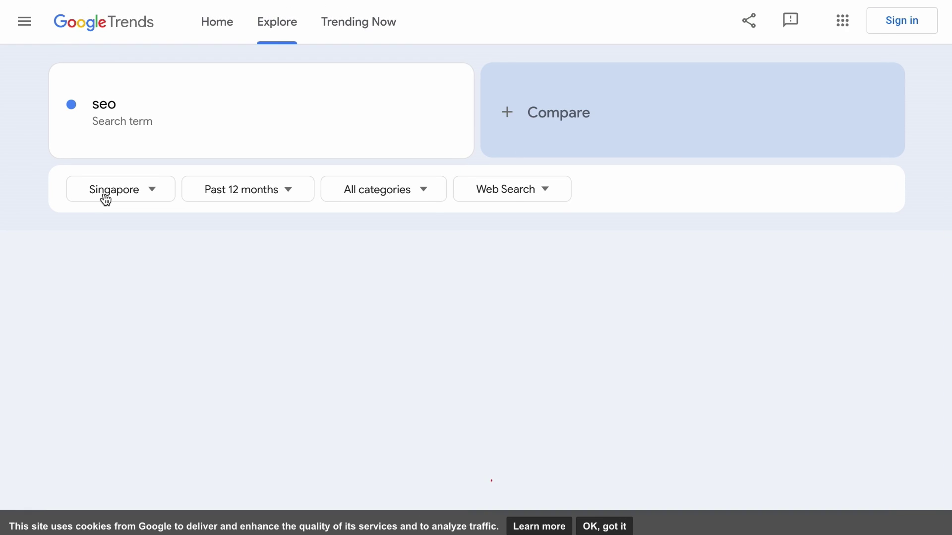
# - Page to the next five related queries for seo
pyautogui.scroll(-10, 814, 376)
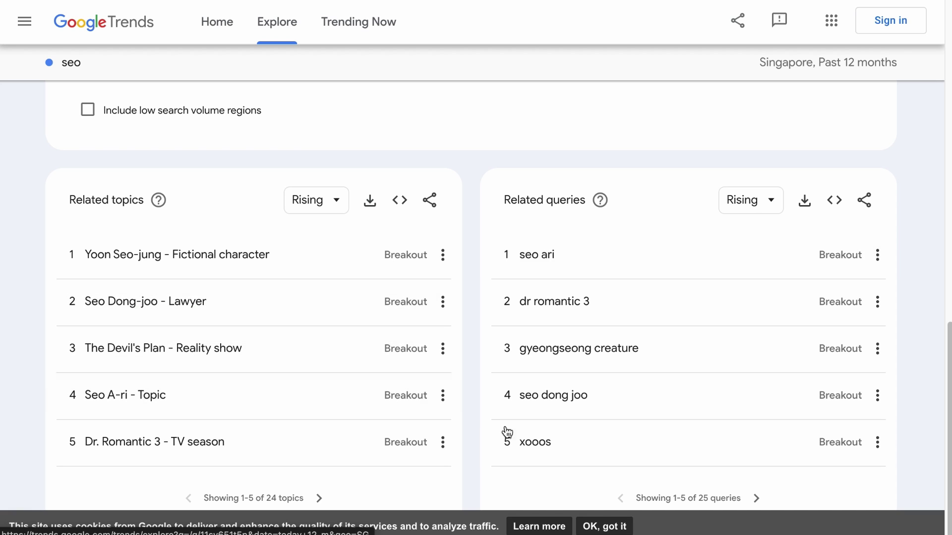
pyautogui.click(756, 498)
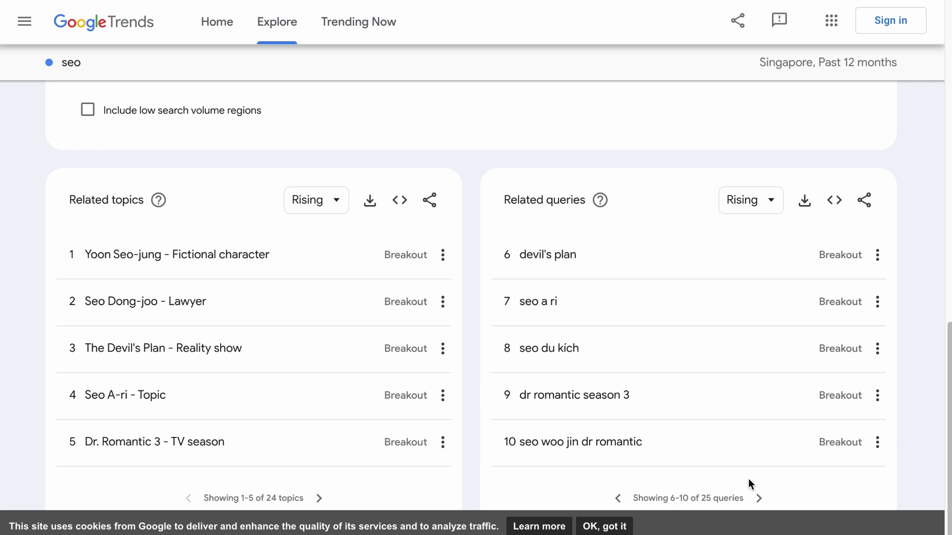
pyautogui.scroll(10, 585, 320)
pyautogui.scroll(2, 585, 320)
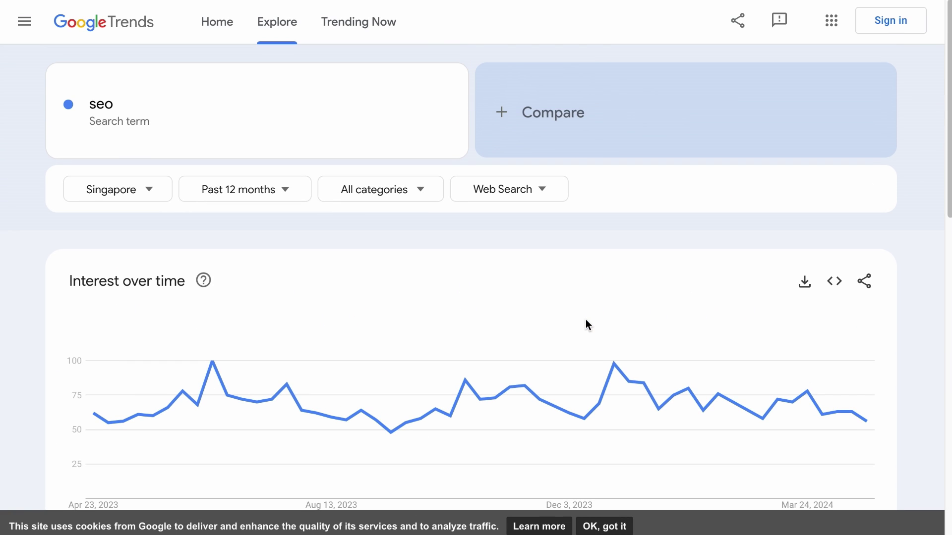
# - Replace the seo search term with the 'Search engine optimization' topic and browse its results
pyautogui.click(227, 121)
pyautogui.click(227, 121)
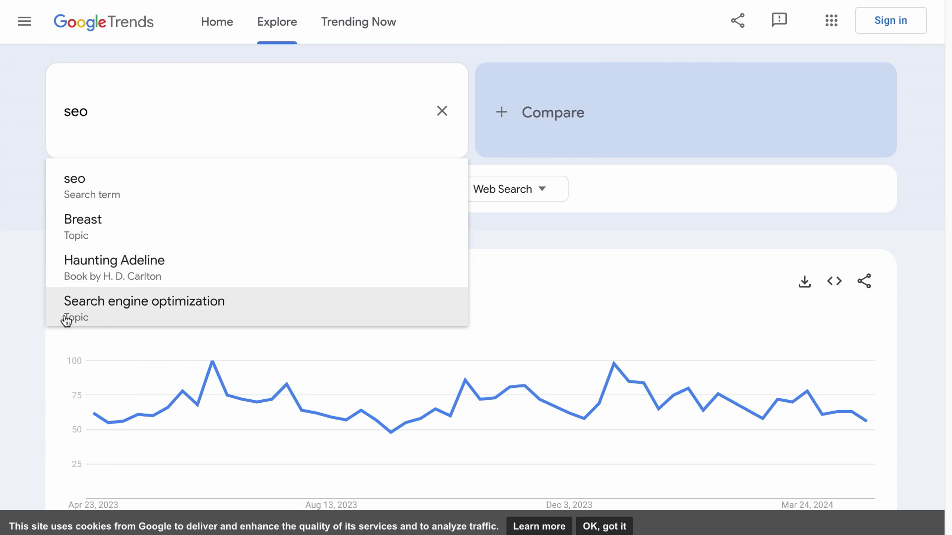
pyautogui.click(182, 304)
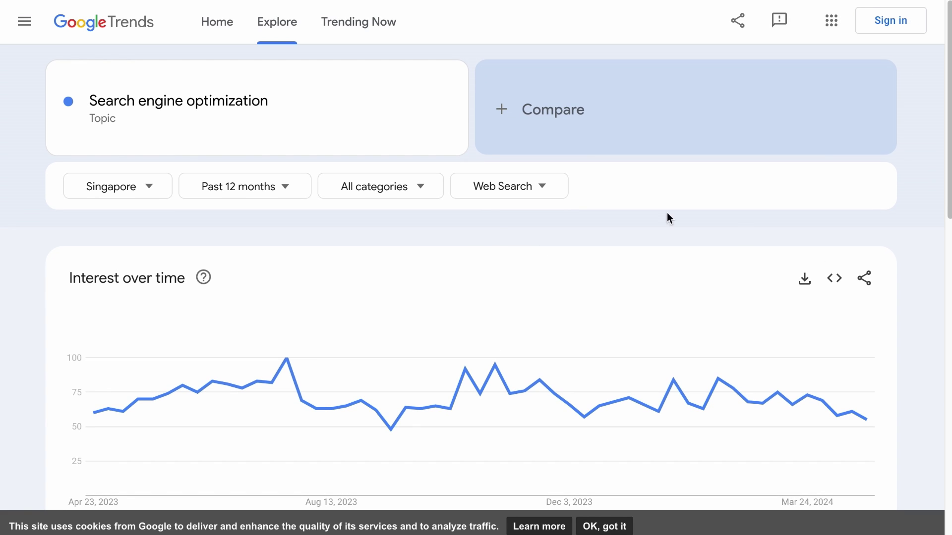
pyautogui.scroll(-12, 618, 331)
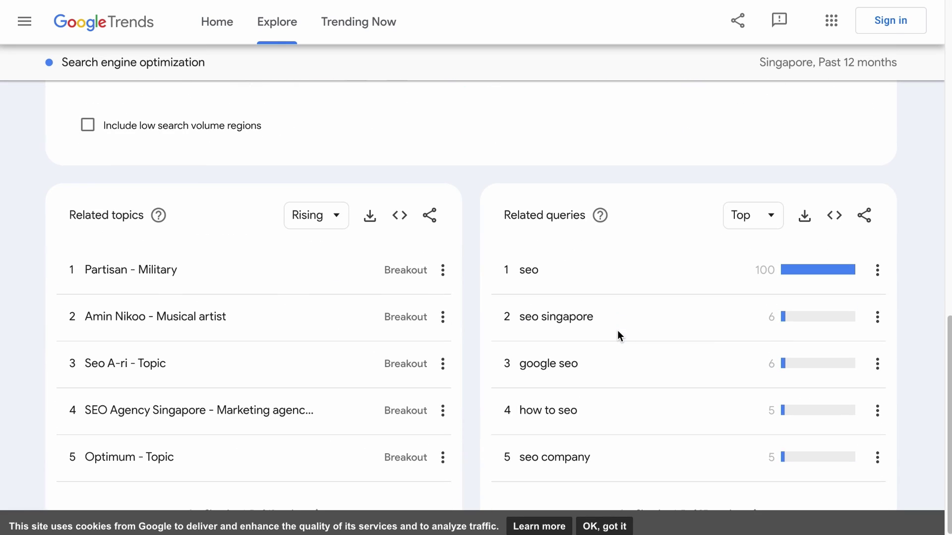
pyautogui.scroll(12, 618, 336)
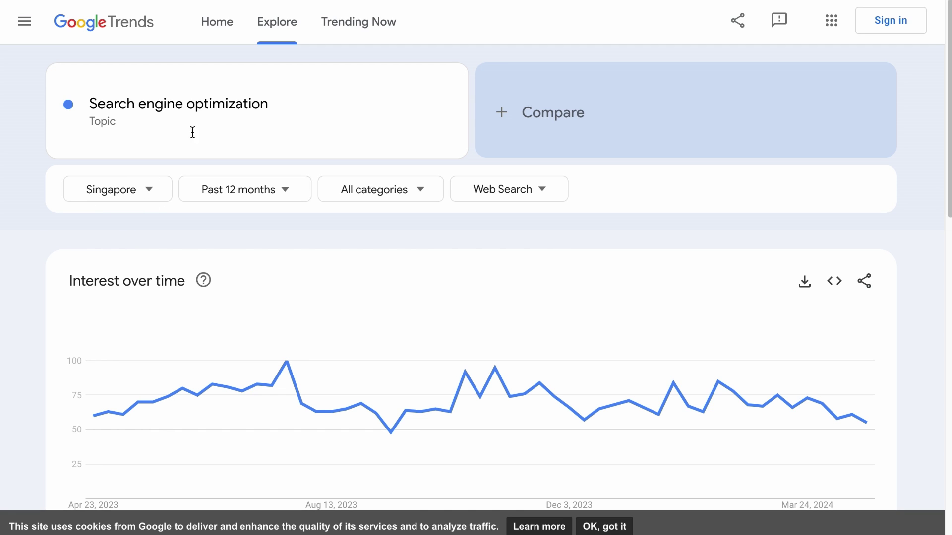
# - Set location to Worldwide and time range to Past 30 days, leaving categories unchanged
pyautogui.click(151, 189)
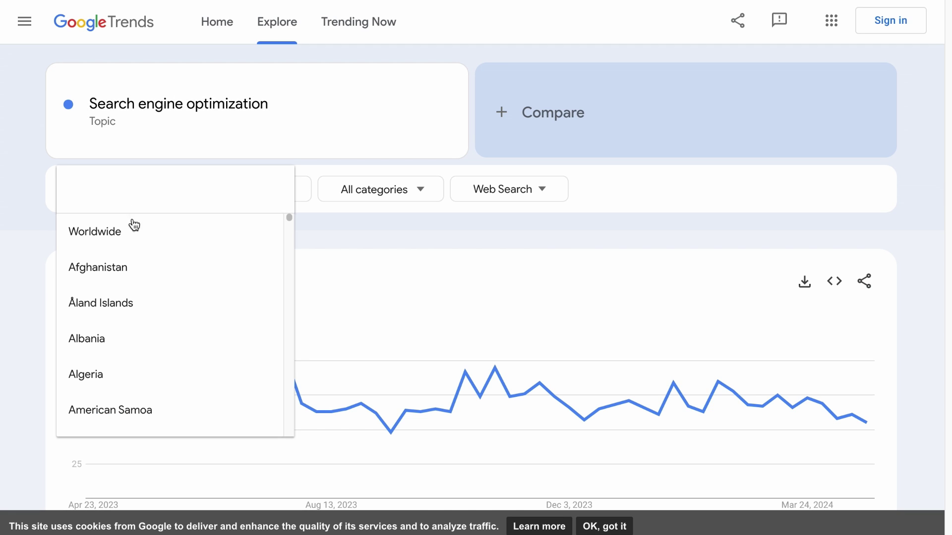
pyautogui.click(131, 232)
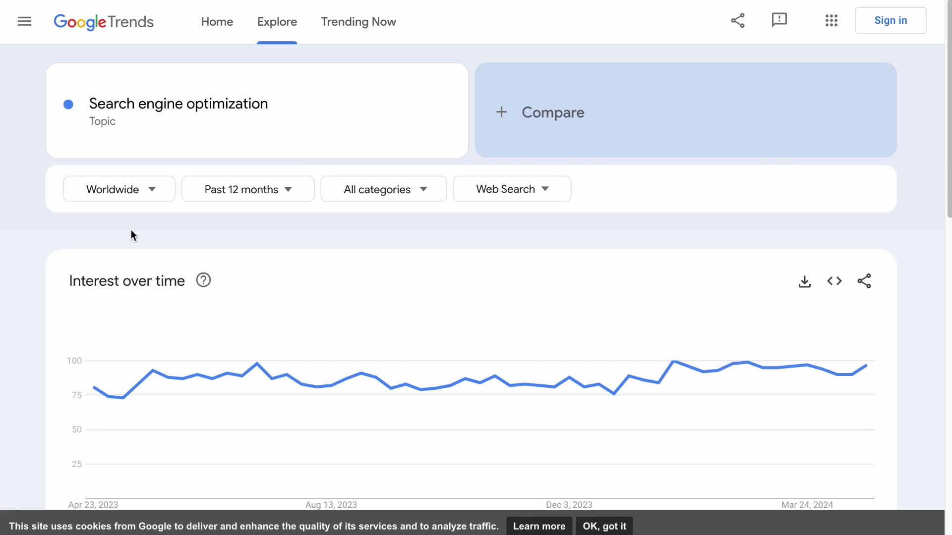
pyautogui.click(292, 190)
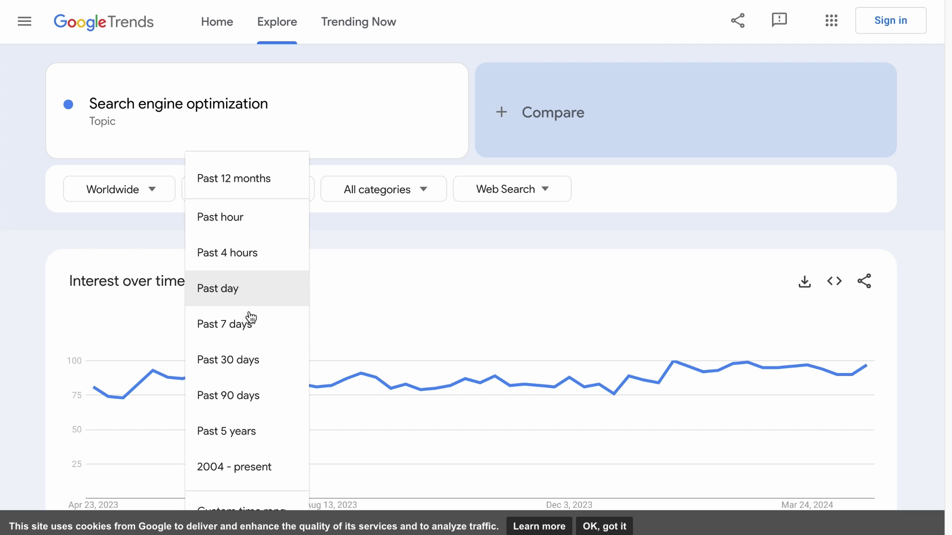
pyautogui.click(244, 361)
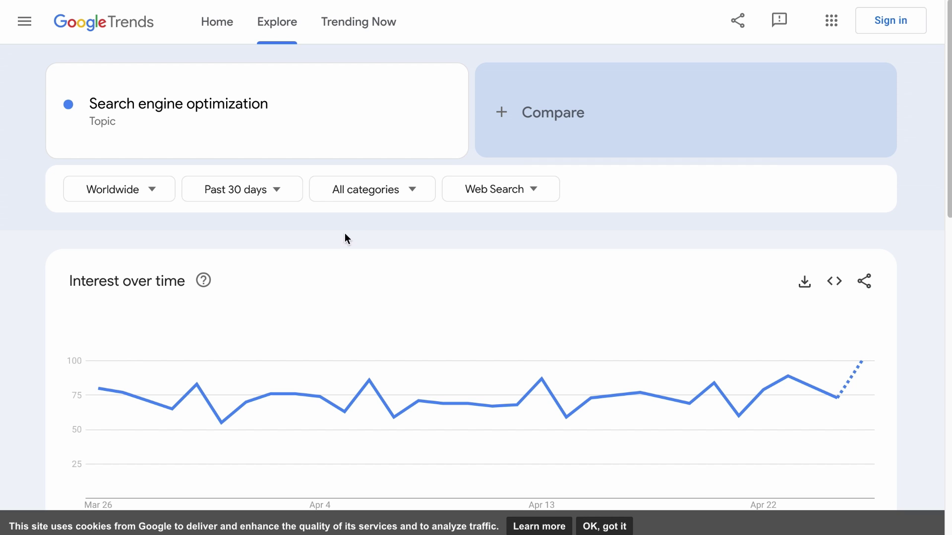
pyautogui.click(276, 190)
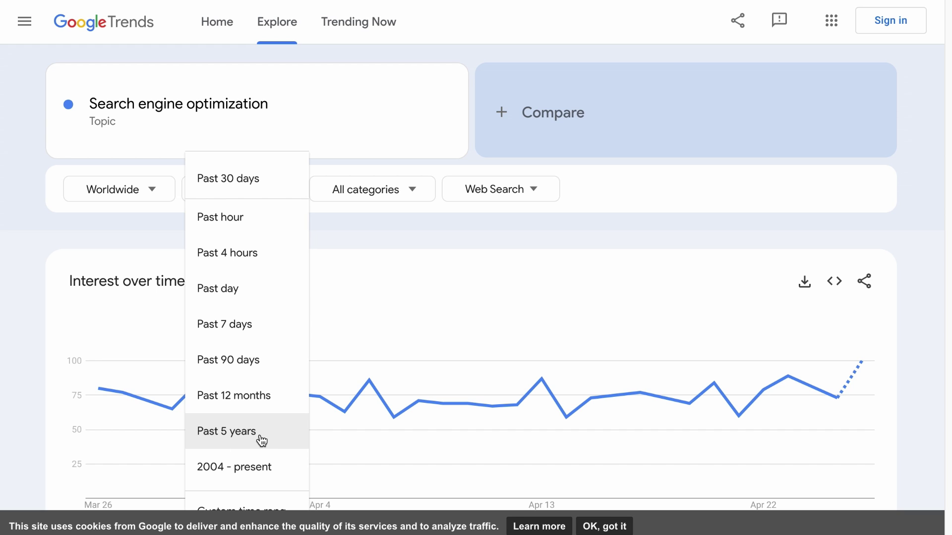
pyautogui.click(335, 422)
pyautogui.click(374, 191)
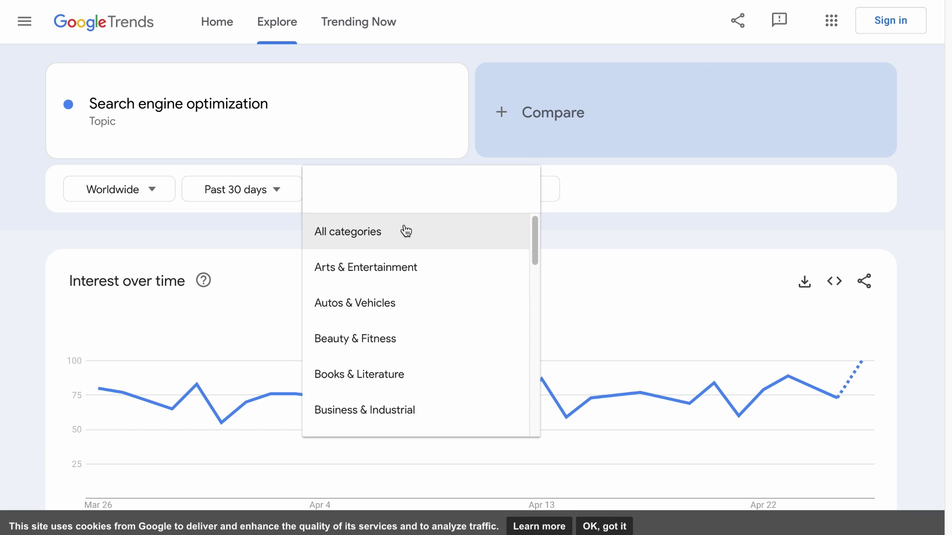
pyautogui.click(575, 209)
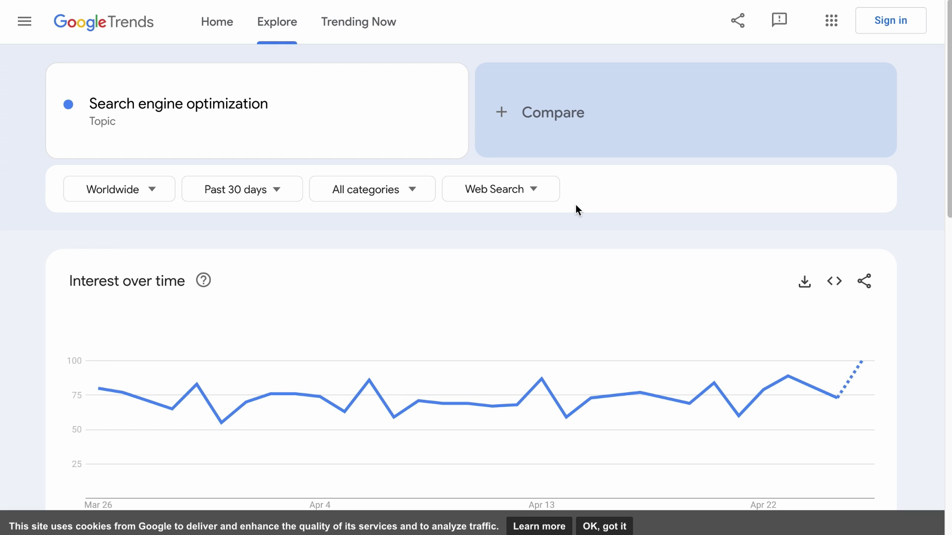
# - Switch the search source from Web Search to YouTube Search
pyautogui.click(536, 188)
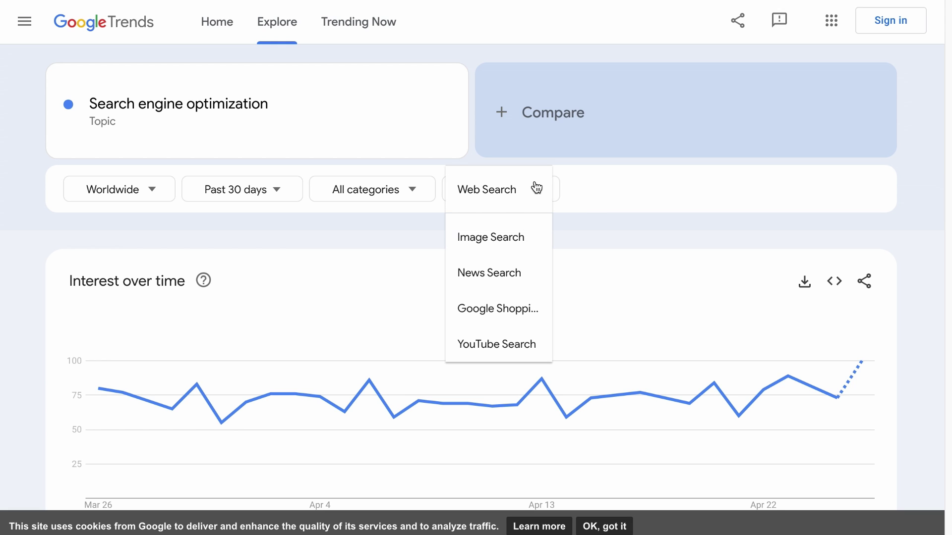
pyautogui.click(525, 343)
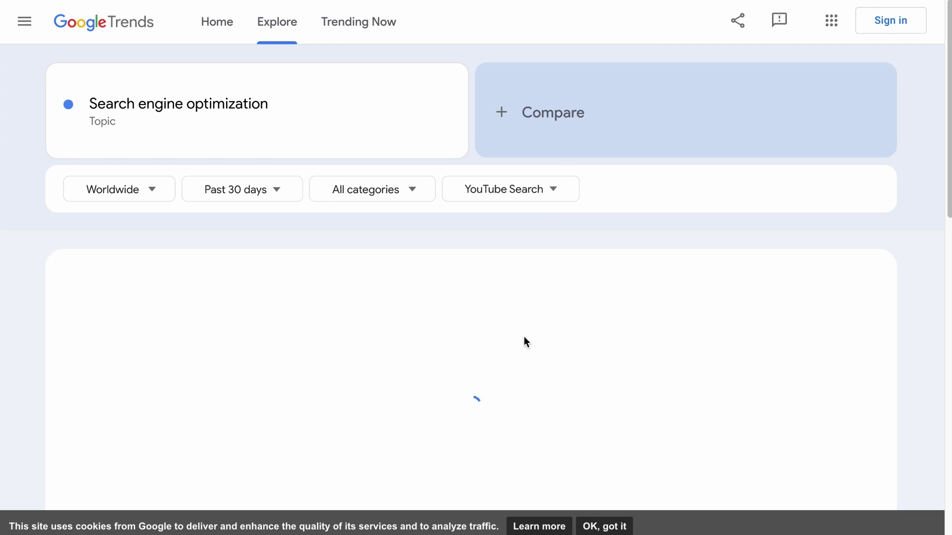
pyautogui.click(510, 189)
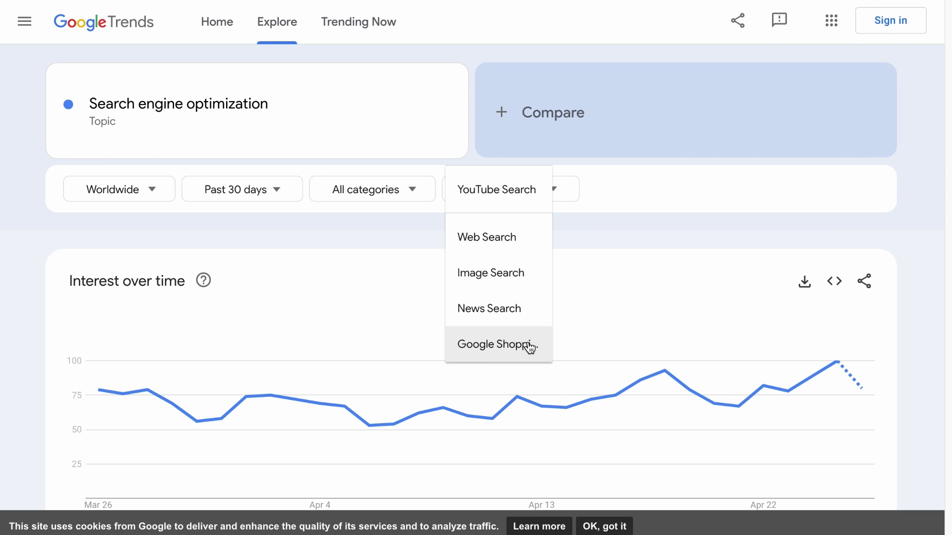
pyautogui.click(657, 245)
# - Review the YouTube interest by region and related lists for Search engine optimization
pyautogui.scroll(-2, 653, 271)
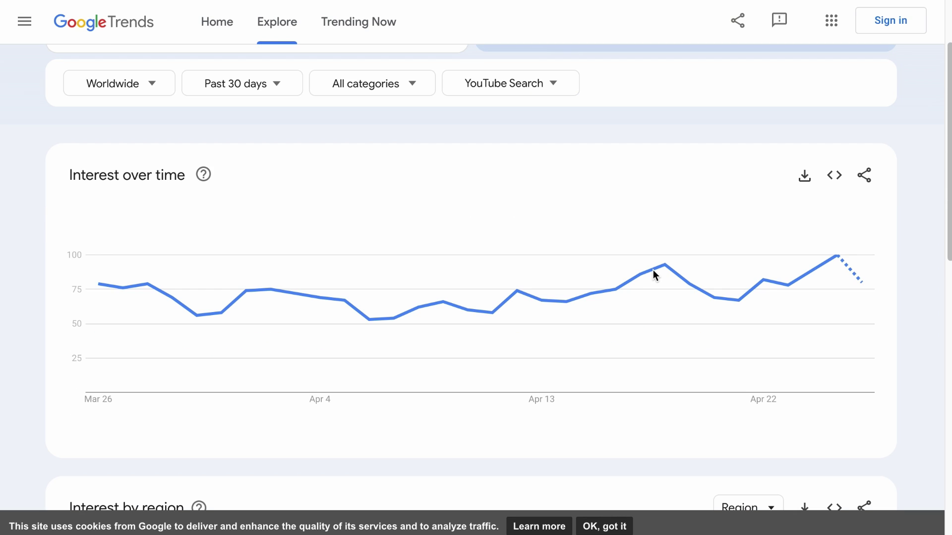
pyautogui.moveTo(784, 343)
pyautogui.scroll(-6, 682, 146)
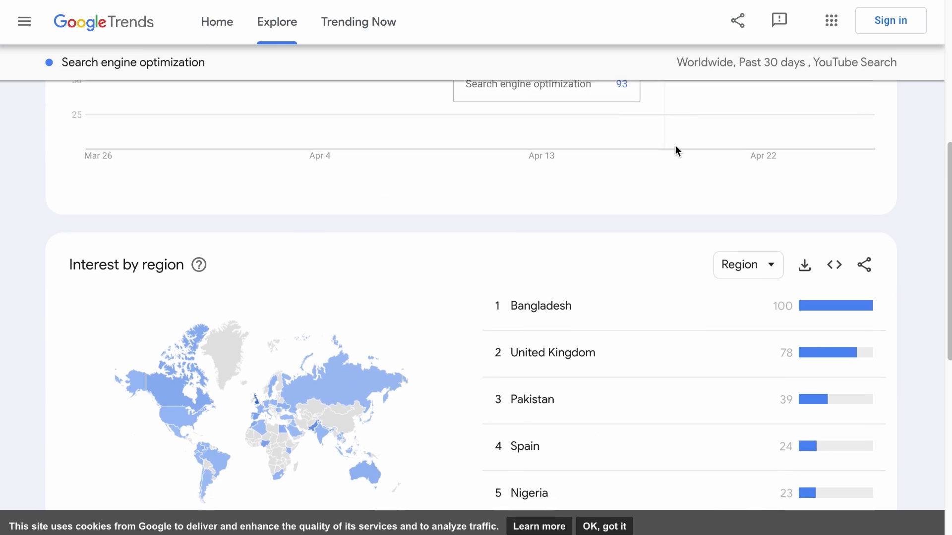
pyautogui.scroll(-6, 801, 297)
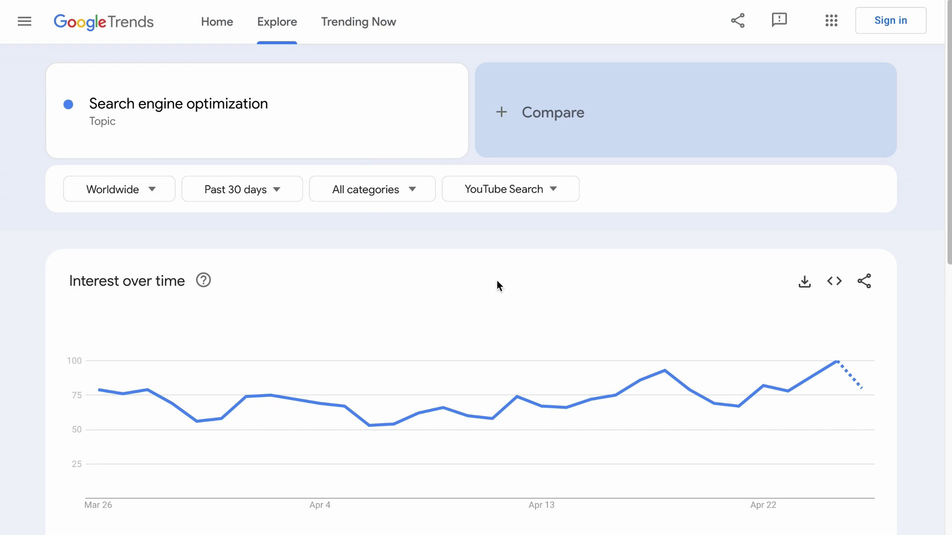
# - Explore the Golf (Sports) topic over the past 12 months, keeping Web Search
pyautogui.click(322, 118)
pyautogui.write('golf')
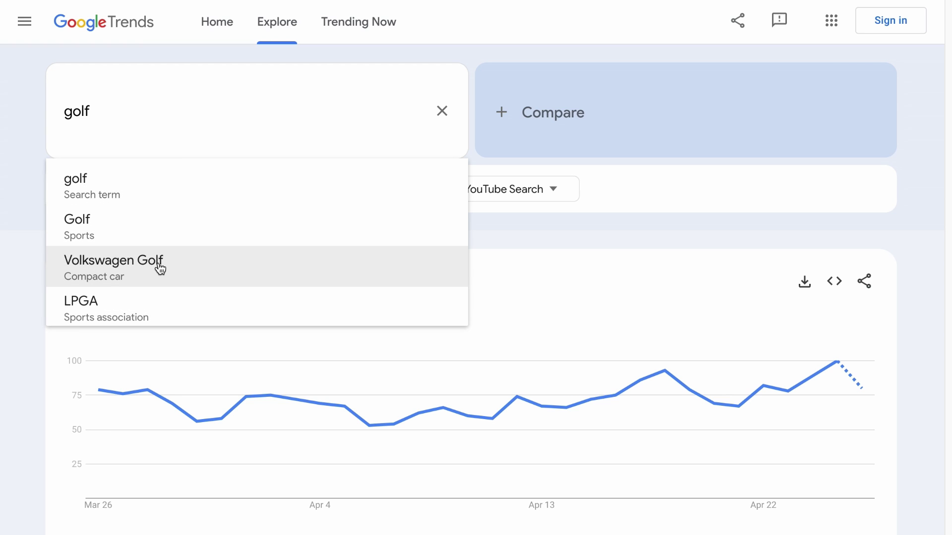
pyautogui.click(90, 235)
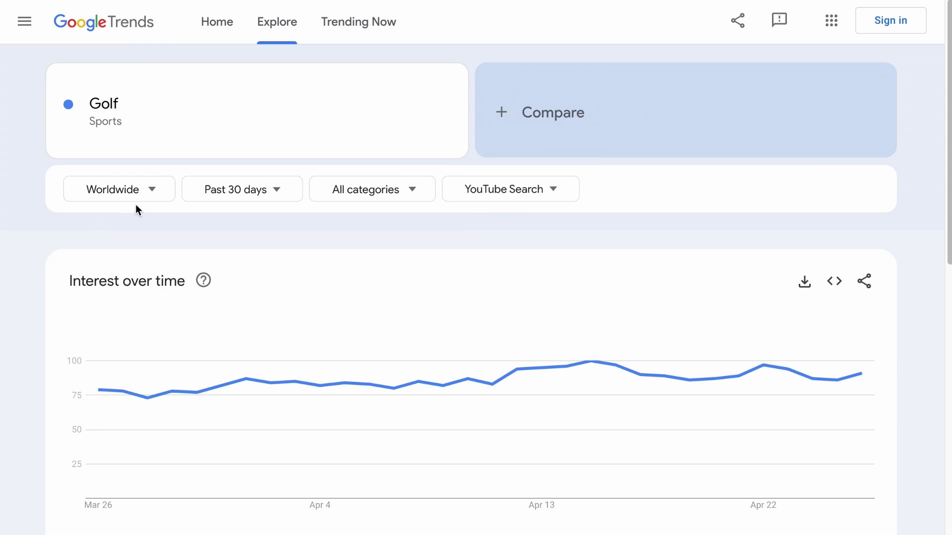
pyautogui.click(237, 190)
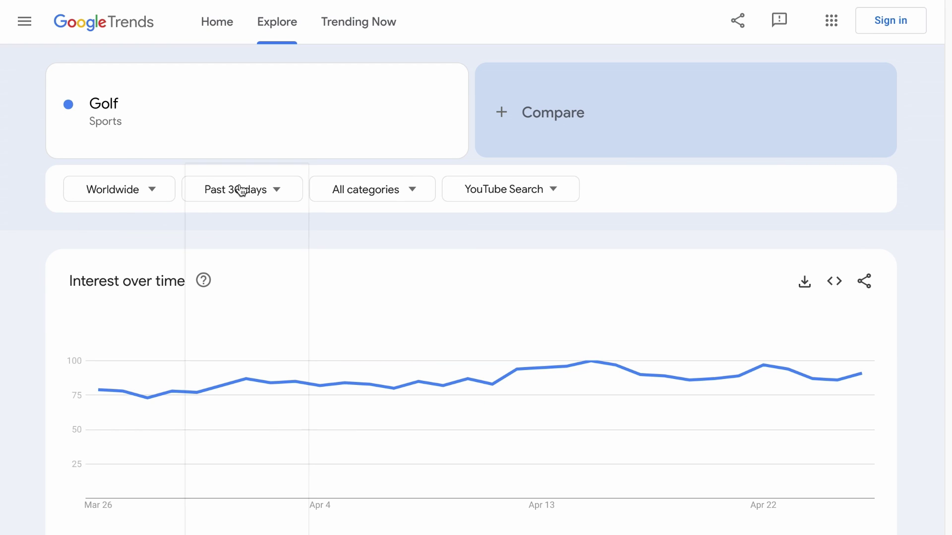
pyautogui.click(230, 417)
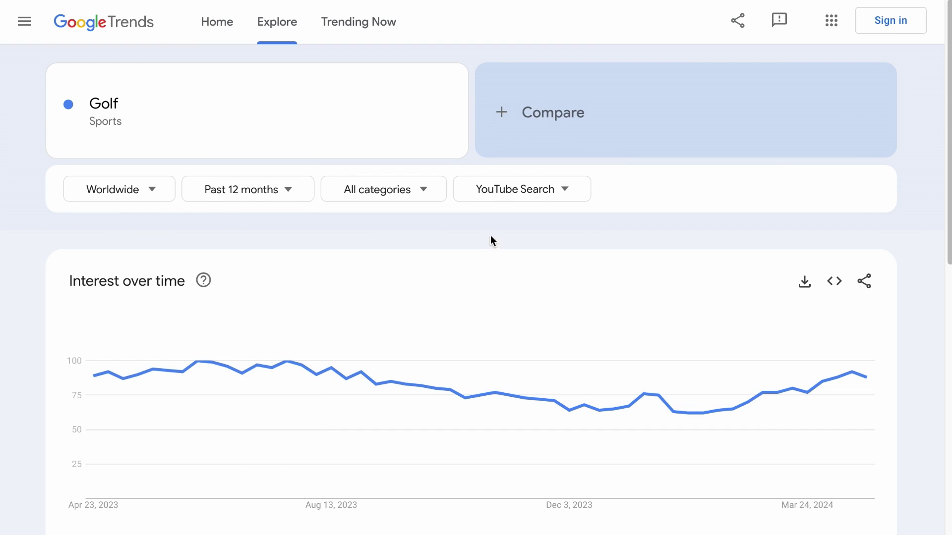
pyautogui.click(520, 191)
# - Rank Golf's related topics by Top and page through them
pyautogui.scroll(-10, 529, 347)
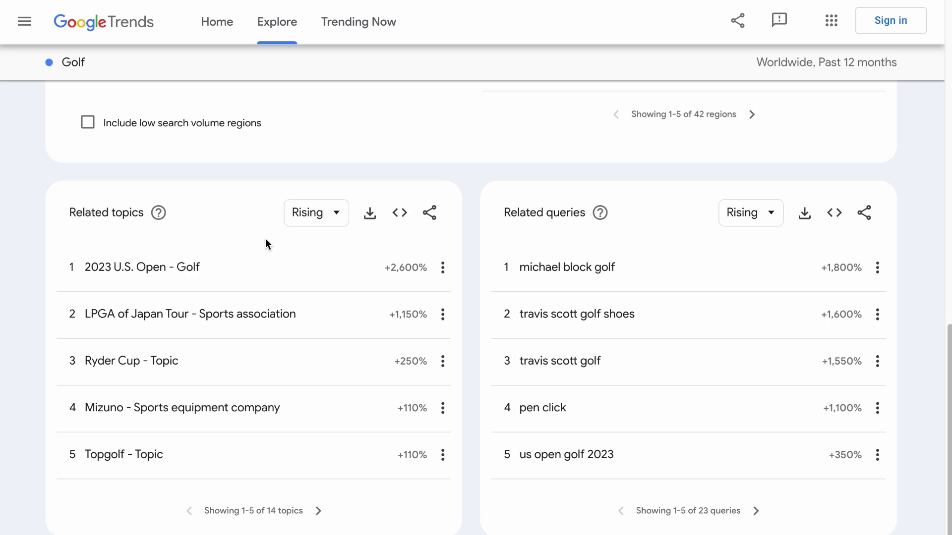
pyautogui.click(319, 511)
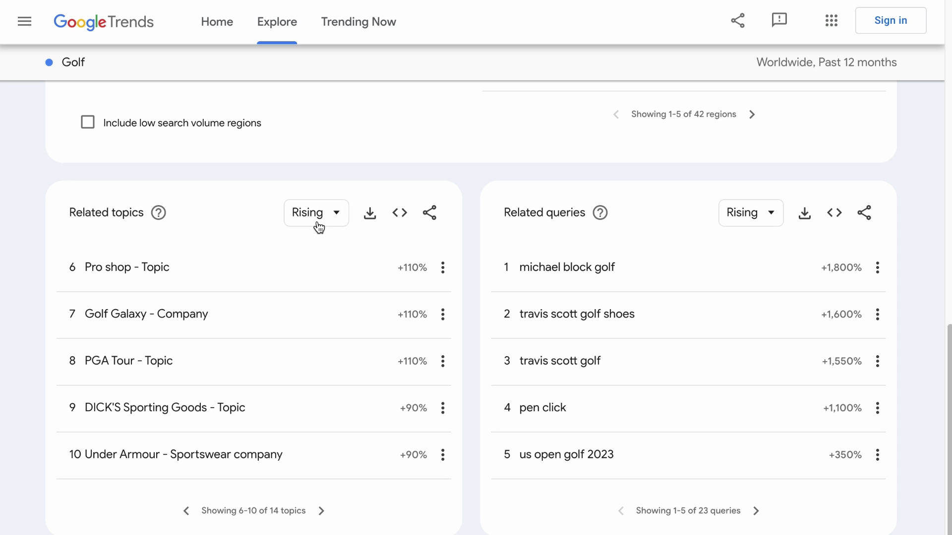
pyautogui.click(318, 227)
pyautogui.click(314, 259)
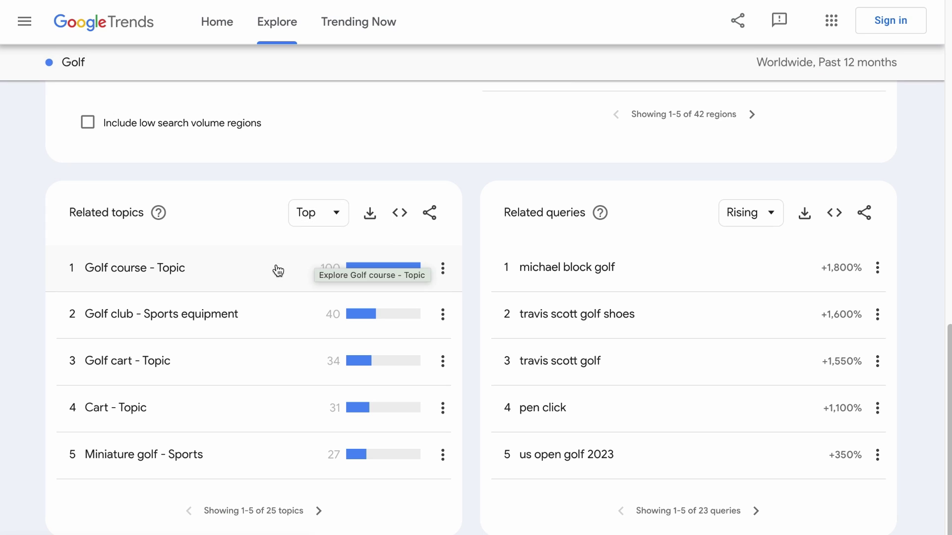
pyautogui.click(318, 512)
pyautogui.click(318, 512)
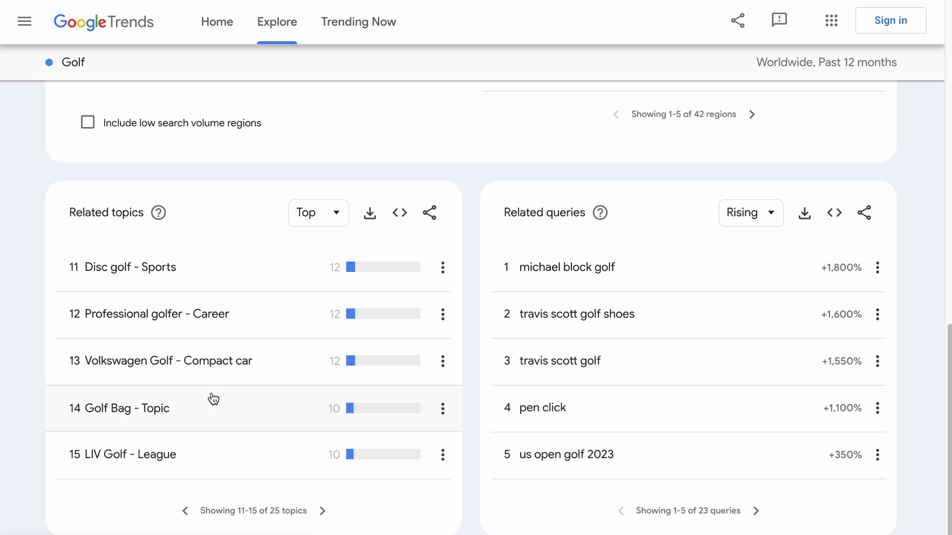
pyautogui.click(187, 514)
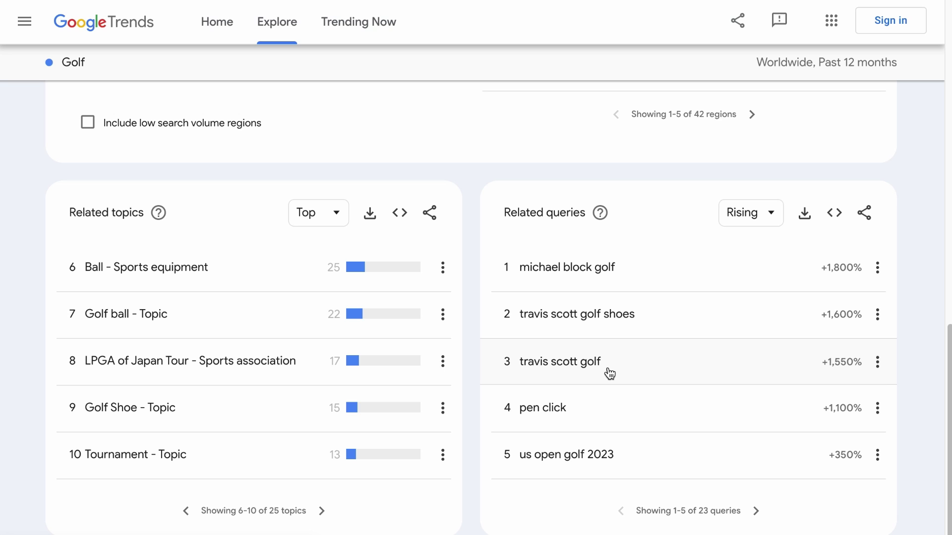
# - Rank Golf's related queries by Top and page through to queries 11–15
pyautogui.click(753, 217)
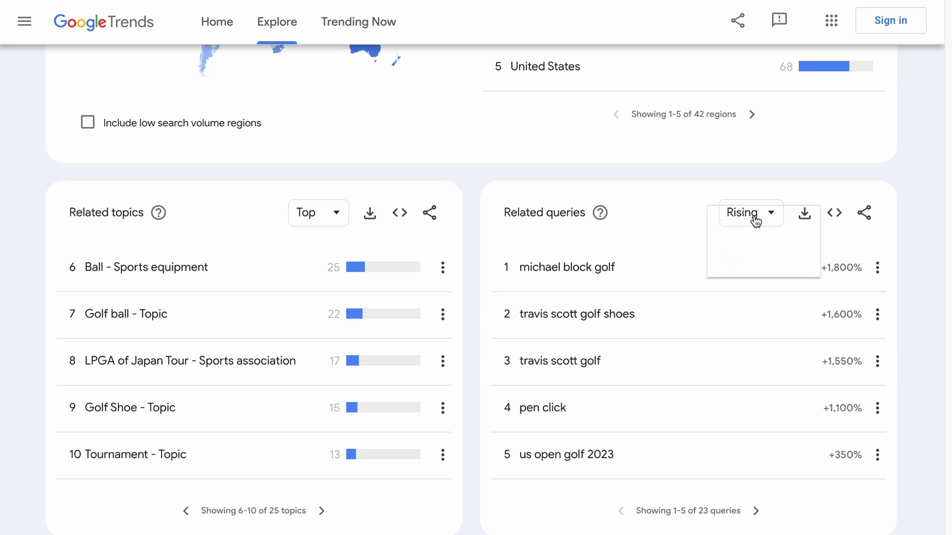
pyautogui.click(745, 262)
pyautogui.click(759, 513)
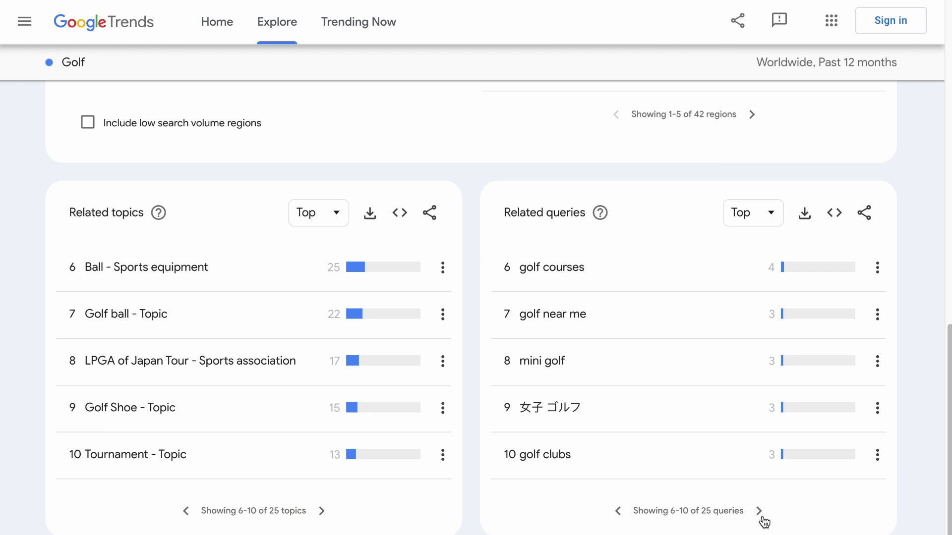
pyautogui.click(759, 515)
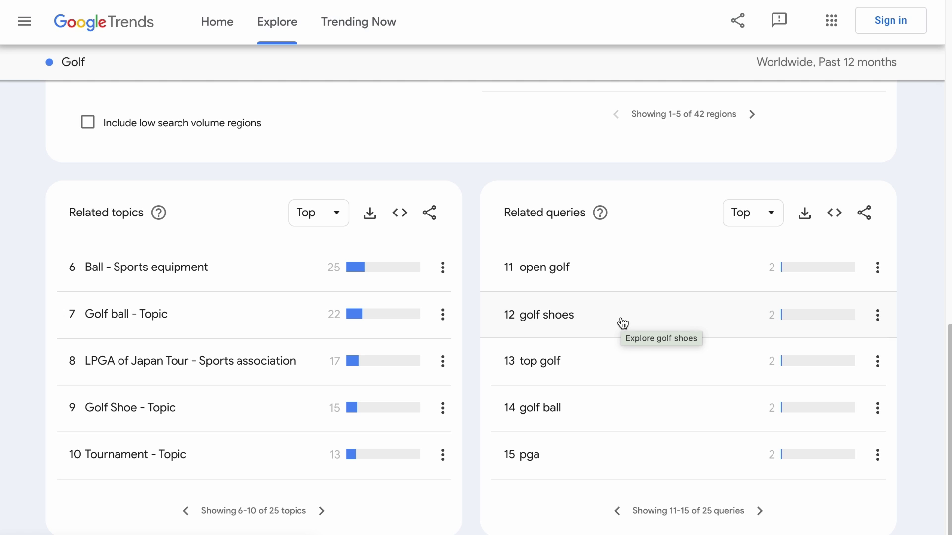
pyautogui.scroll(20, 397, 269)
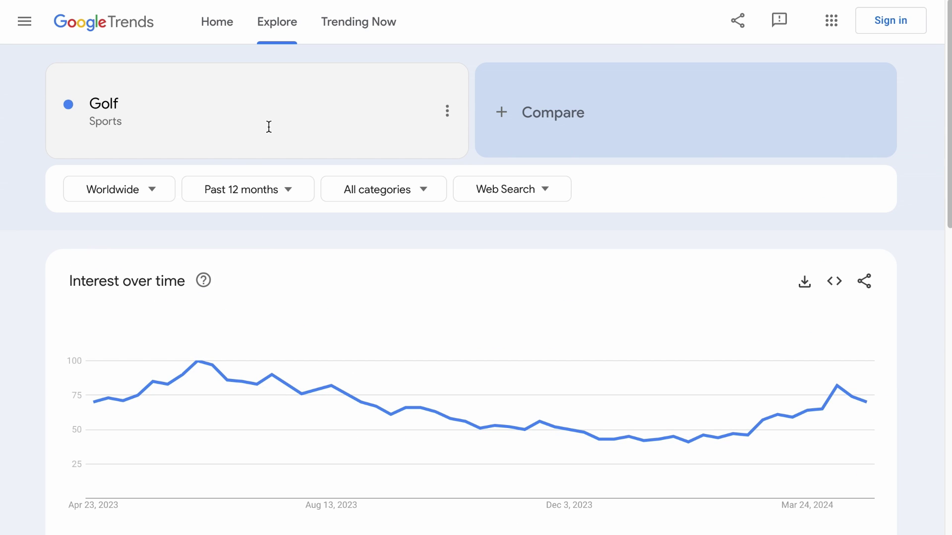
# - Search 'Golf Swing Training' and page through its rising related queries
pyautogui.click(269, 126)
pyautogui.press('End')
pyautogui.write('Swing Training')
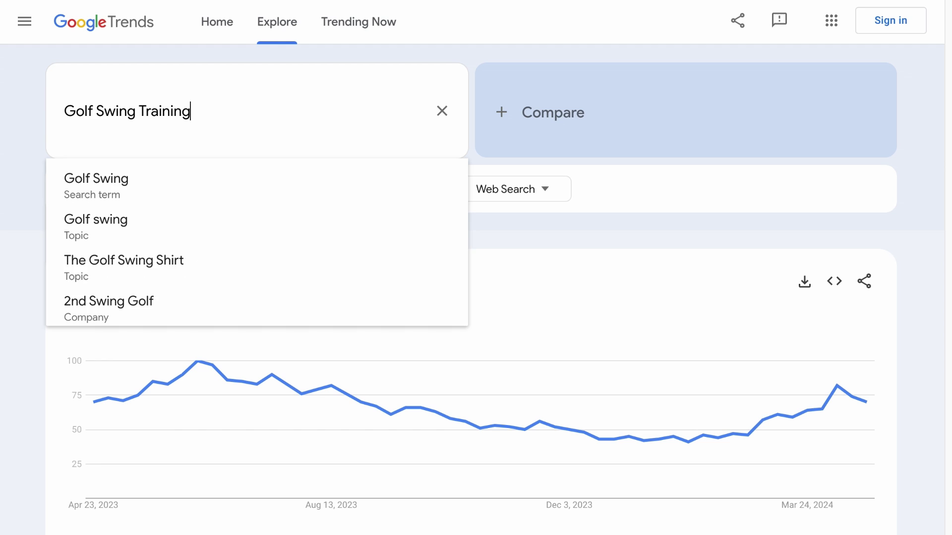
pyautogui.press('Return')
pyautogui.scroll(-15, 546, 325)
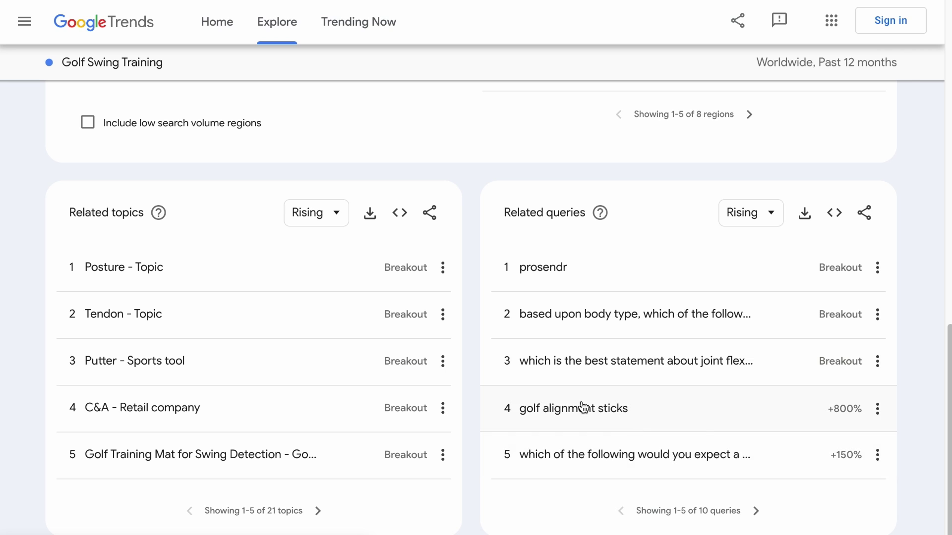
pyautogui.click(756, 511)
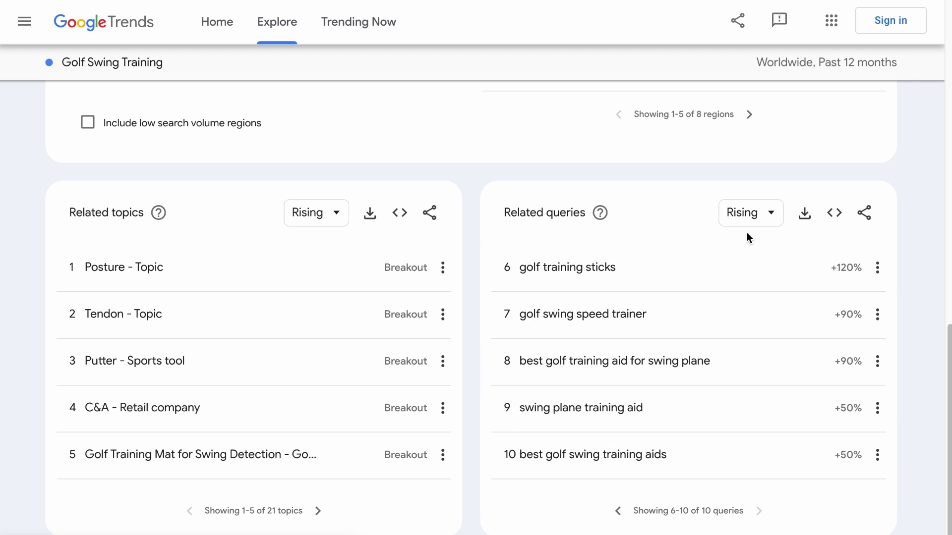
# - Rank related queries by Top and page through to queries 11–15
pyautogui.click(765, 224)
pyautogui.click(753, 255)
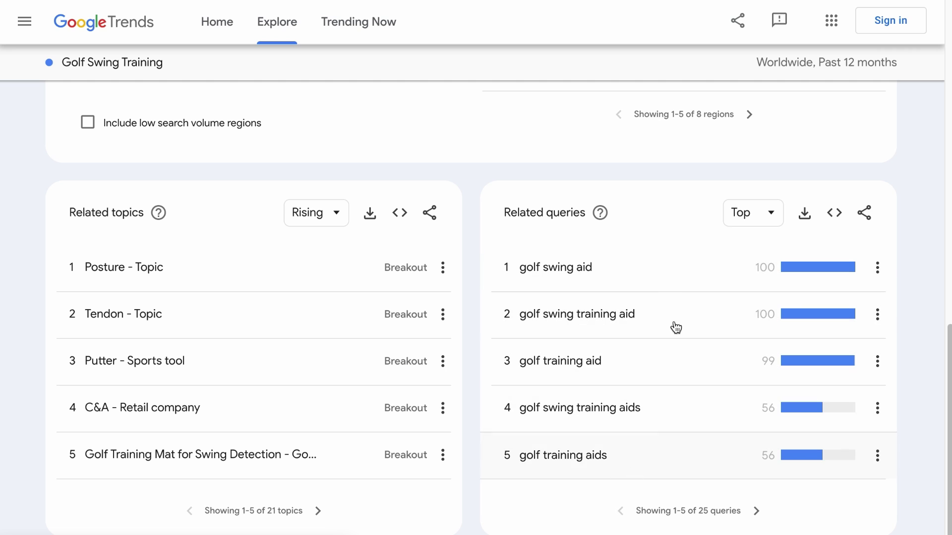
pyautogui.click(756, 511)
pyautogui.click(755, 511)
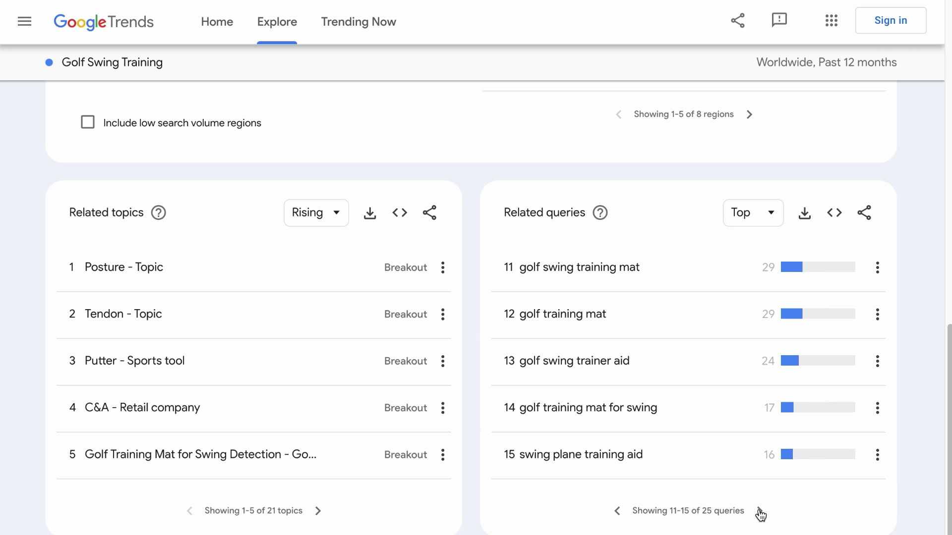
pyautogui.scroll(15, 405, 337)
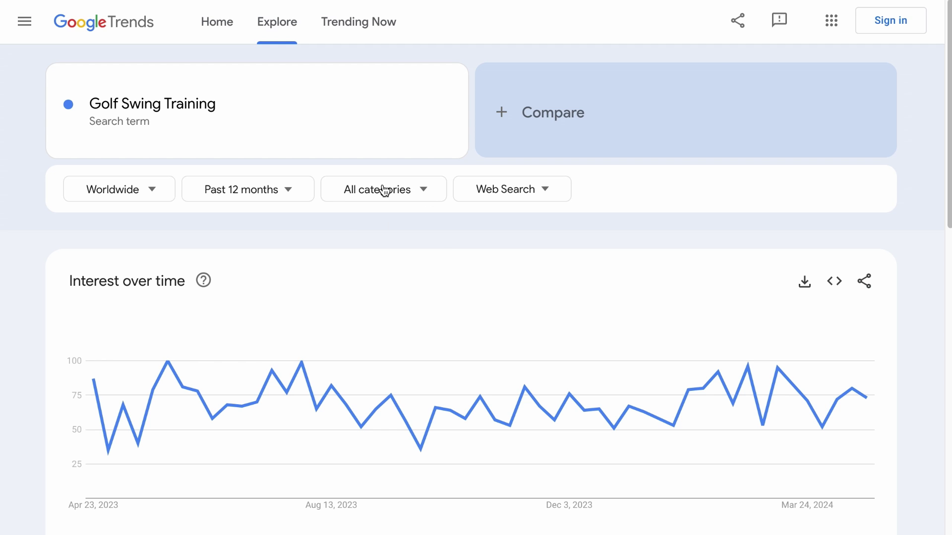
# - Search 'How to' restricted to the Golf category
pyautogui.click(277, 121)
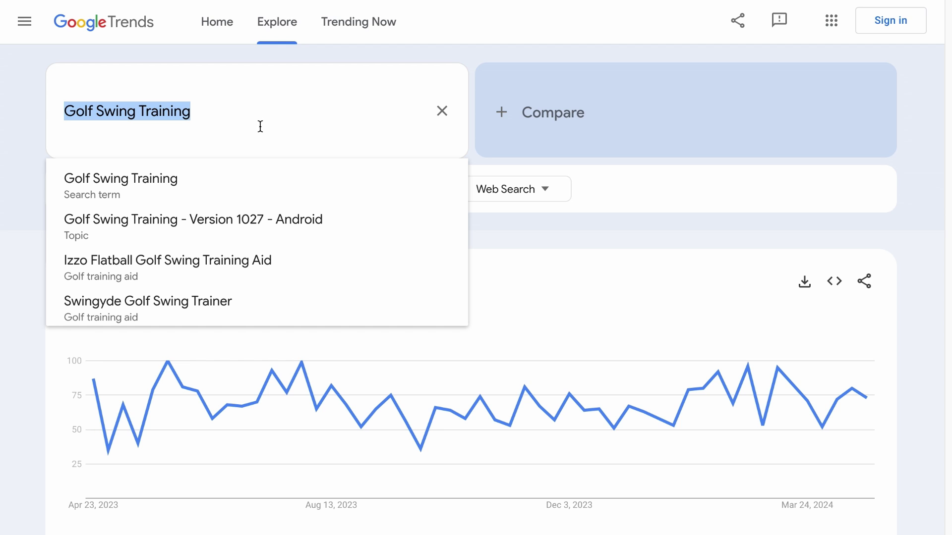
pyautogui.write('How to')
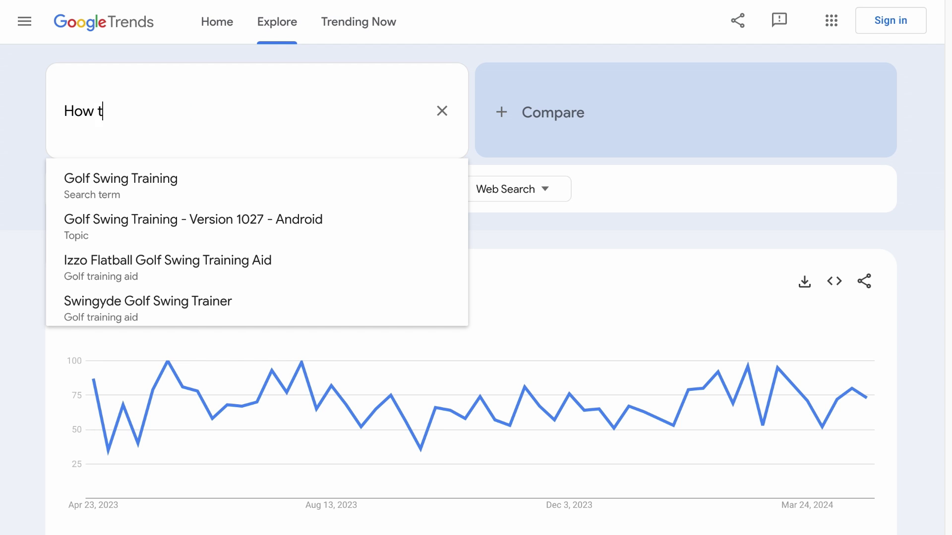
pyautogui.press('Return')
pyautogui.click(396, 203)
pyautogui.write('golf')
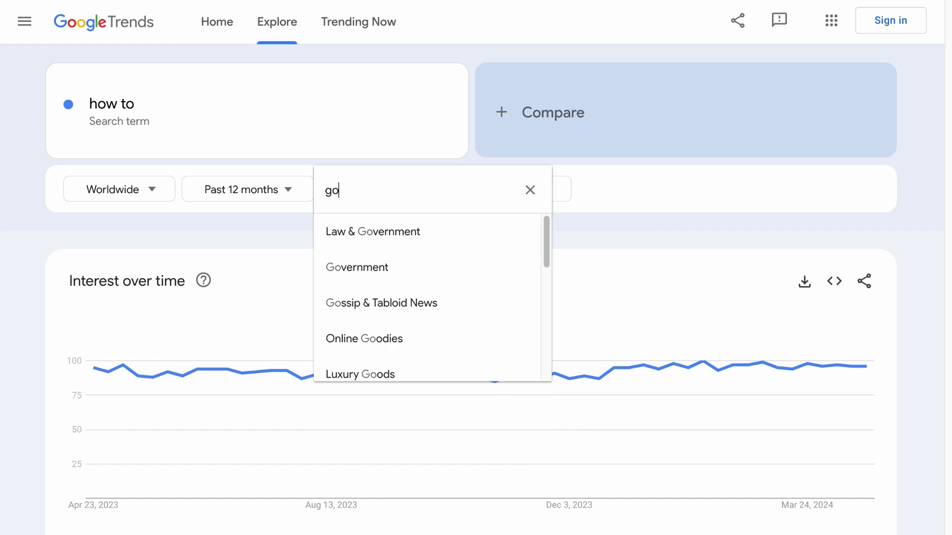
pyautogui.click(352, 233)
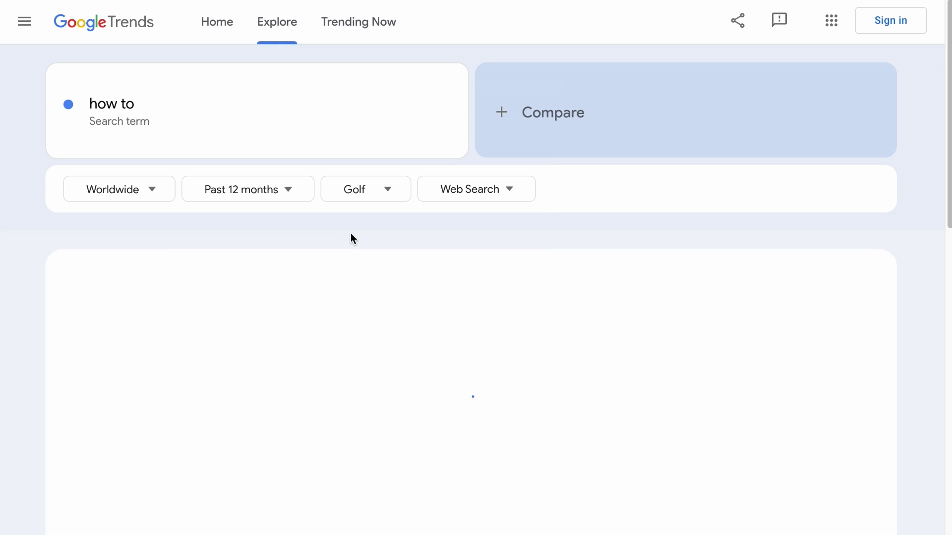
# - Page to rising related queries 6–8 and reopen the category chooser
pyautogui.scroll(-10, 642, 350)
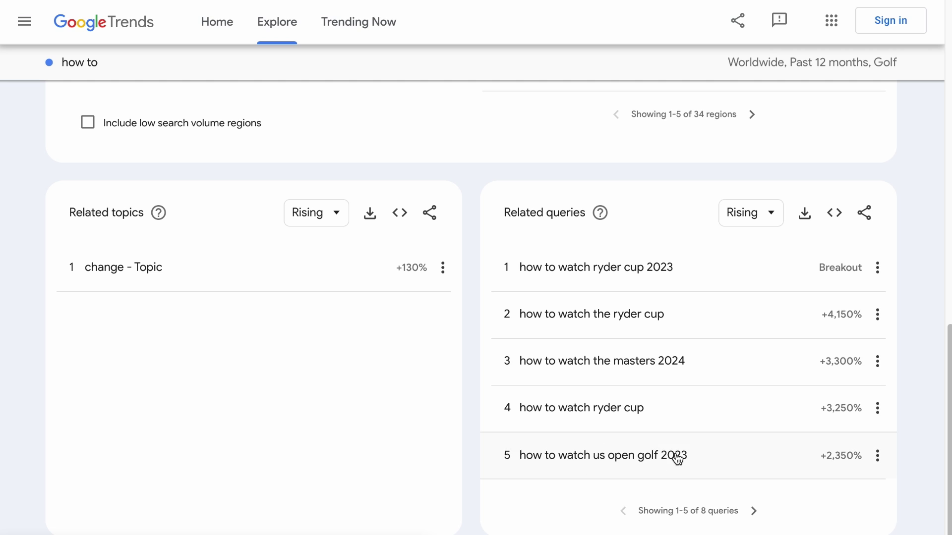
pyautogui.click(753, 511)
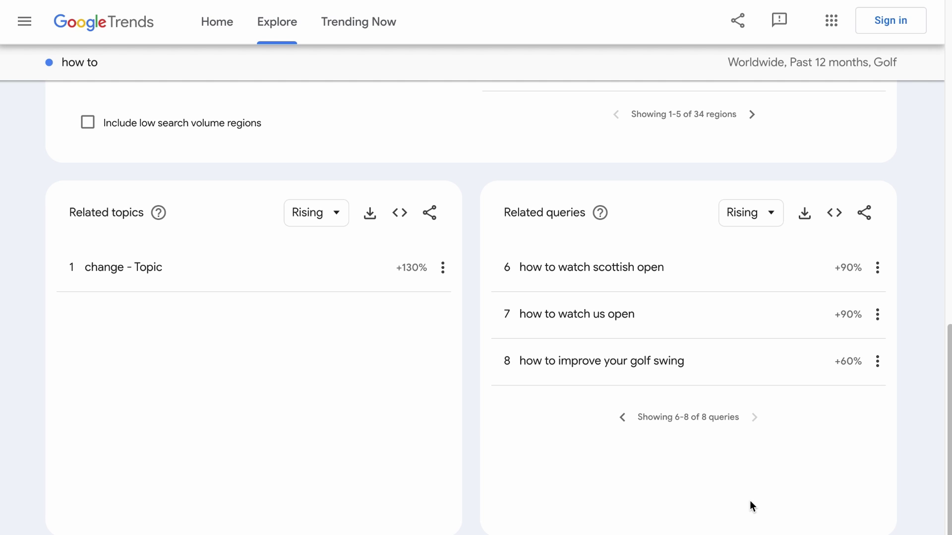
pyautogui.scroll(15, 595, 347)
pyautogui.click(391, 195)
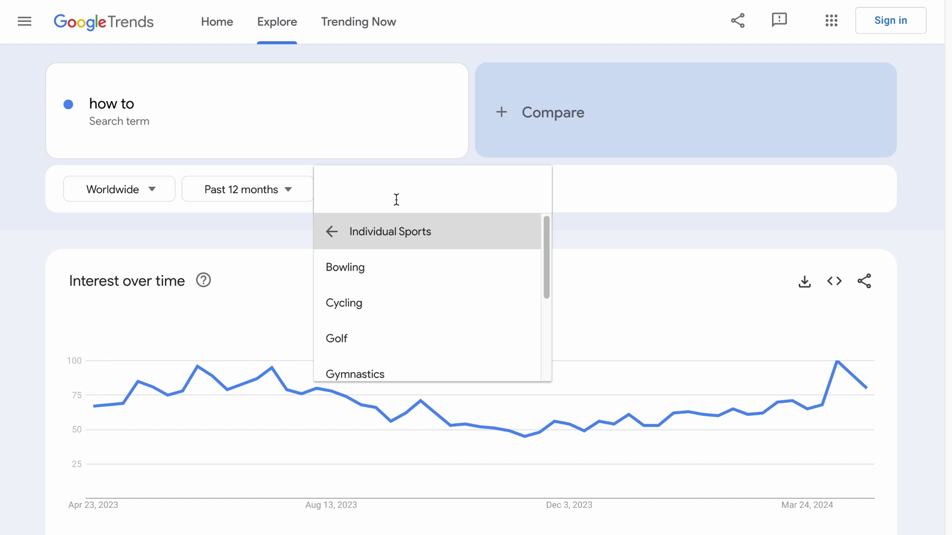
# - Restrict 'how to' to the Search Engine Optimization & Marketing category and rank related queries by Top
pyautogui.write('digital marketing')
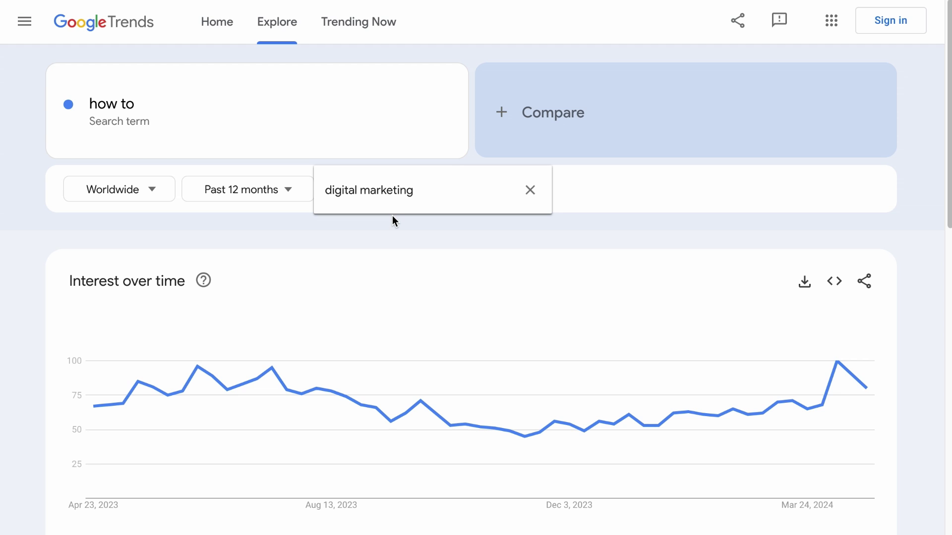
pyautogui.moveTo(362, 194); pyautogui.dragTo(300, 194)
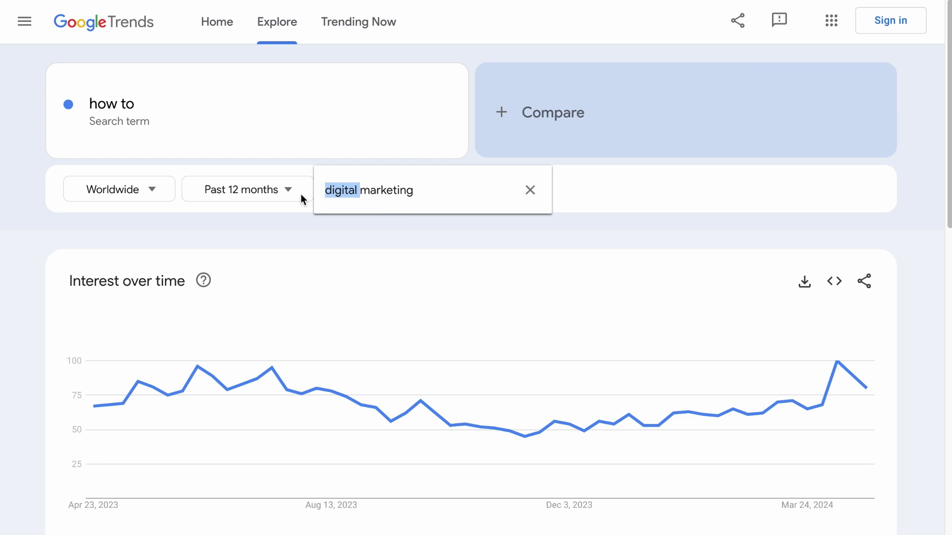
pyautogui.press('BackSpace')
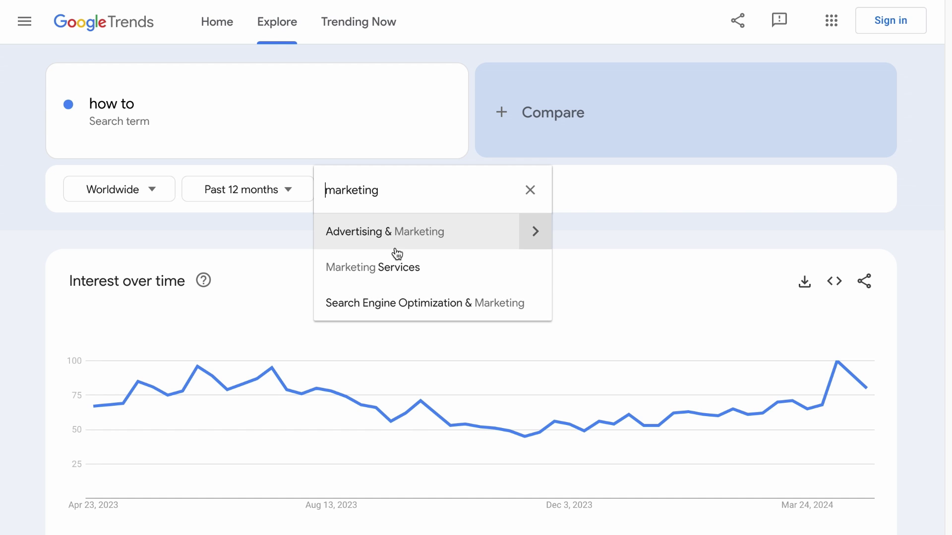
pyautogui.click(469, 306)
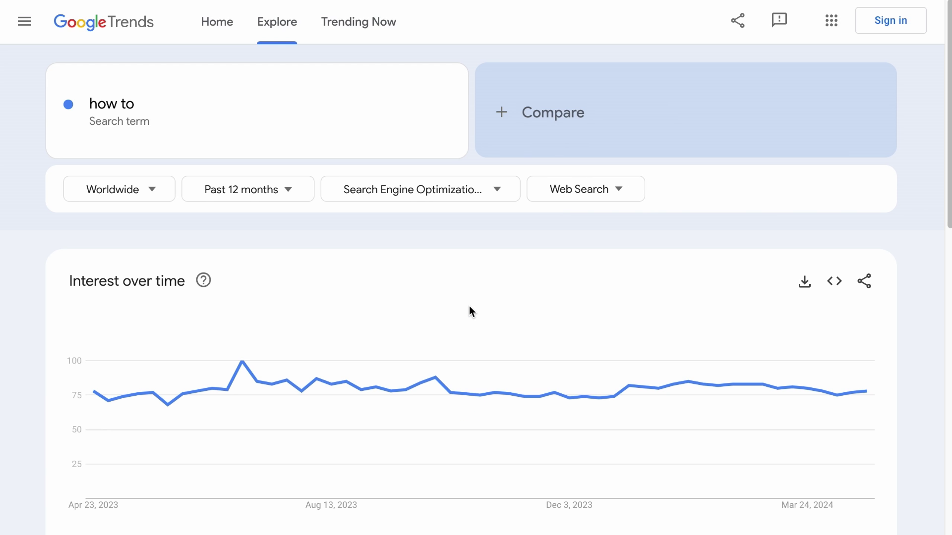
pyautogui.scroll(-15, 644, 411)
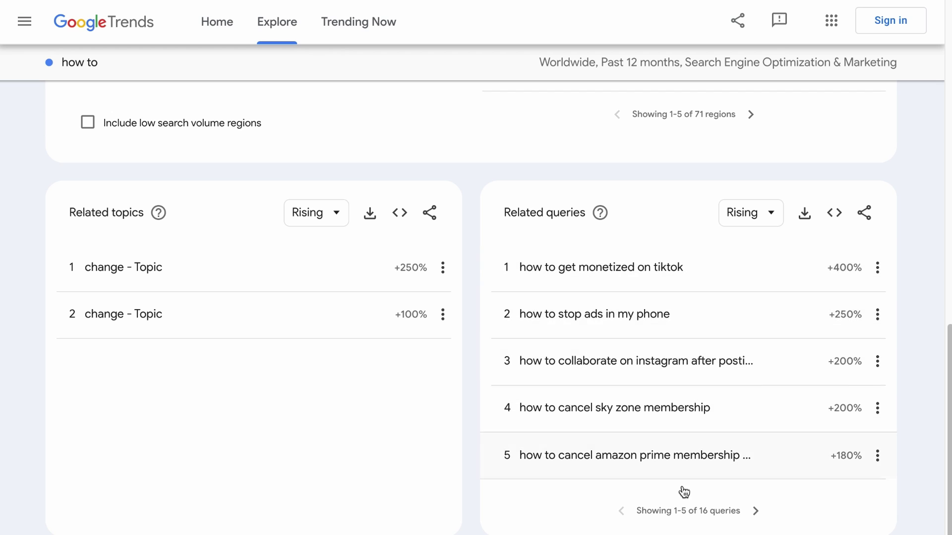
pyautogui.click(764, 215)
pyautogui.click(750, 266)
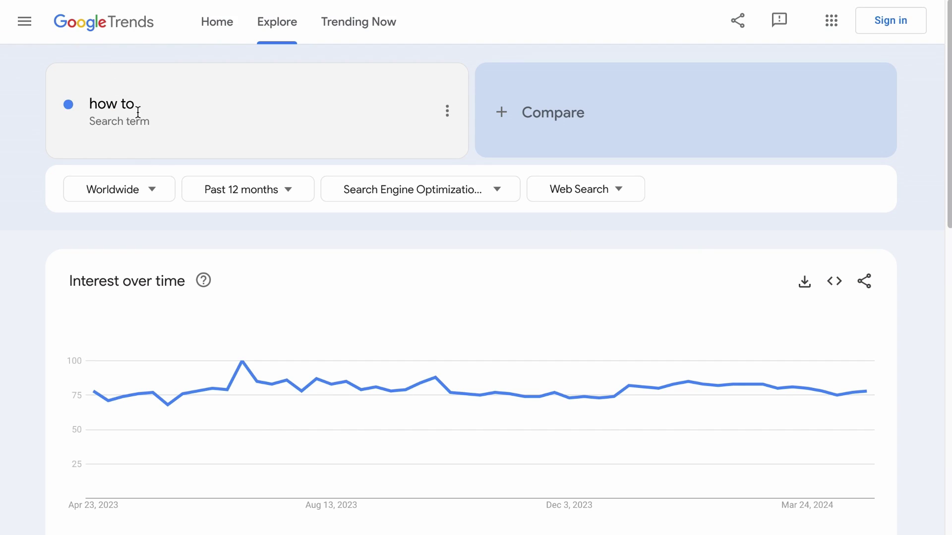
# - Search 'review' within the Golf category
pyautogui.click(163, 155)
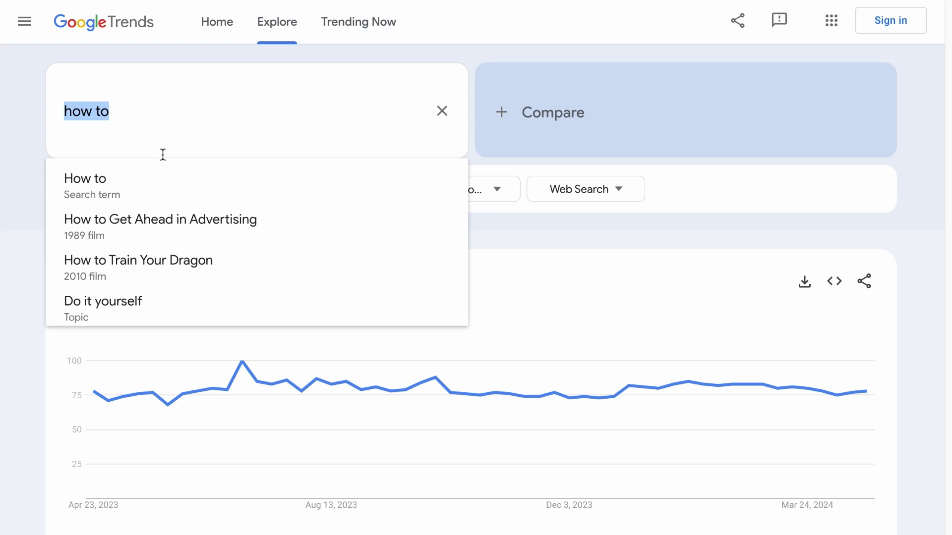
pyautogui.write('review')
pyautogui.click(187, 181)
pyautogui.click(425, 191)
pyautogui.write('golf')
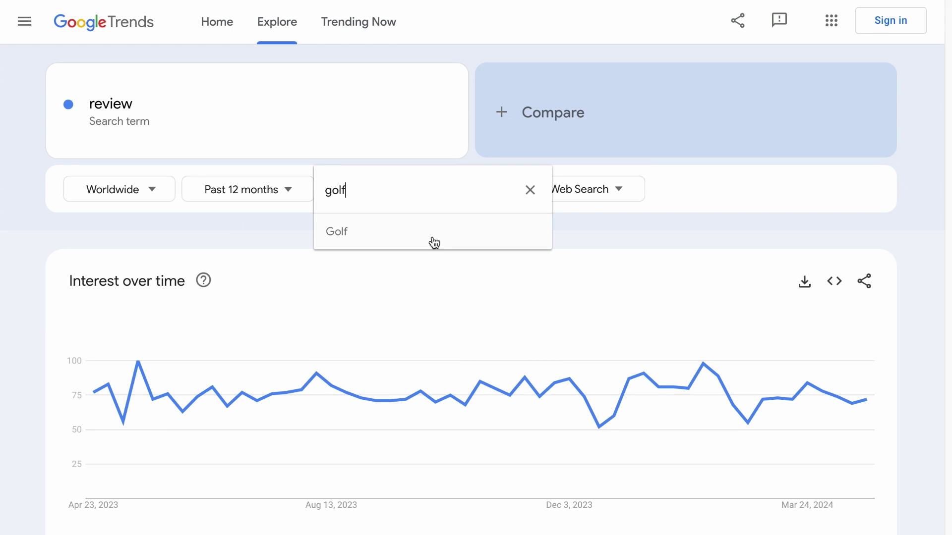
pyautogui.click(432, 241)
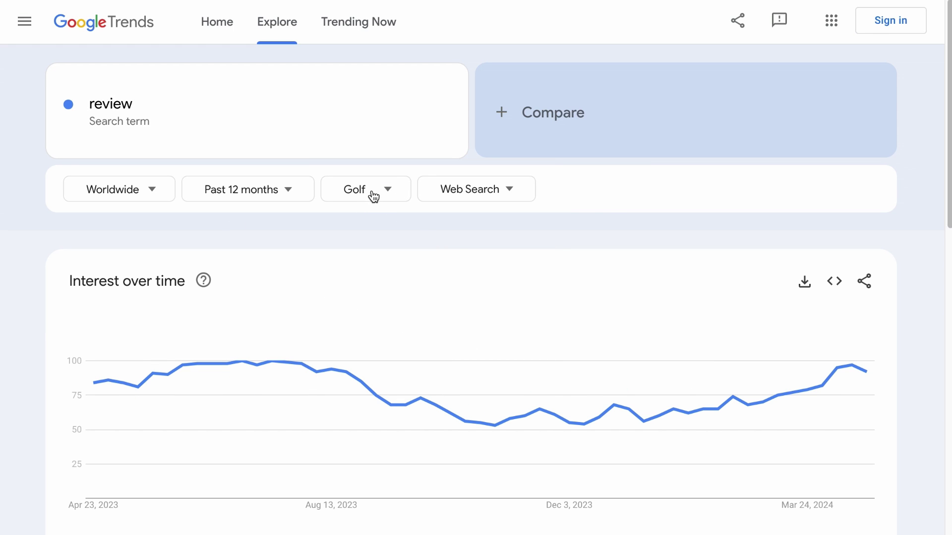
# - Rank related queries for 'review' by Top over the past 12 months
pyautogui.scroll(-12, 591, 389)
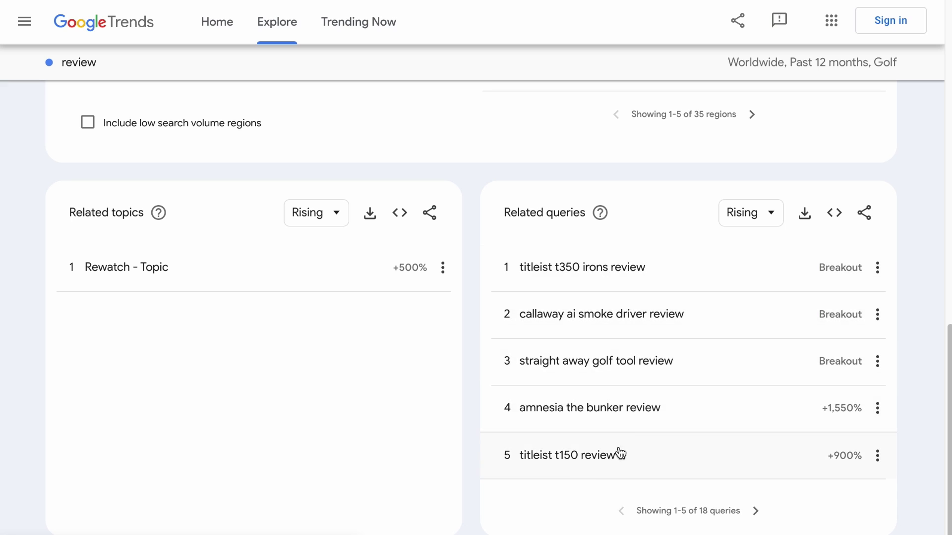
pyautogui.click(756, 217)
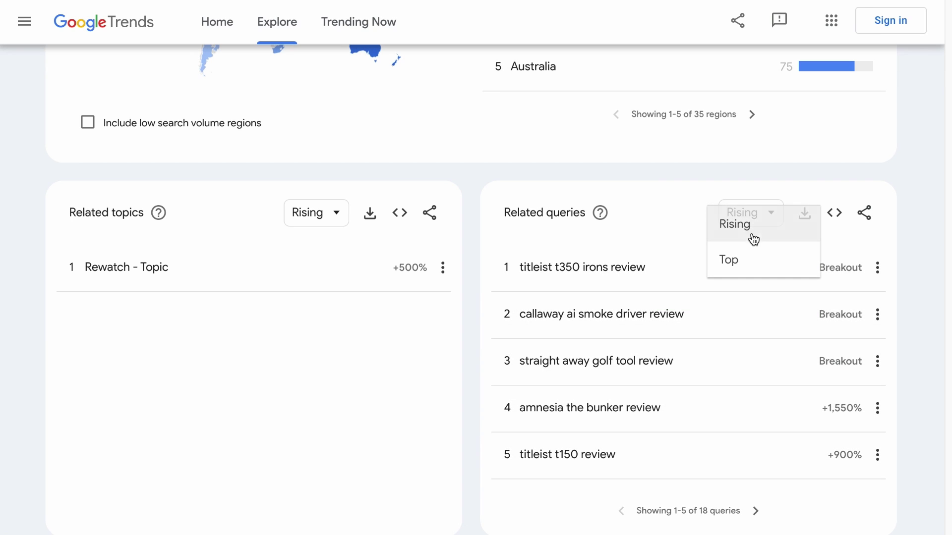
pyautogui.click(748, 258)
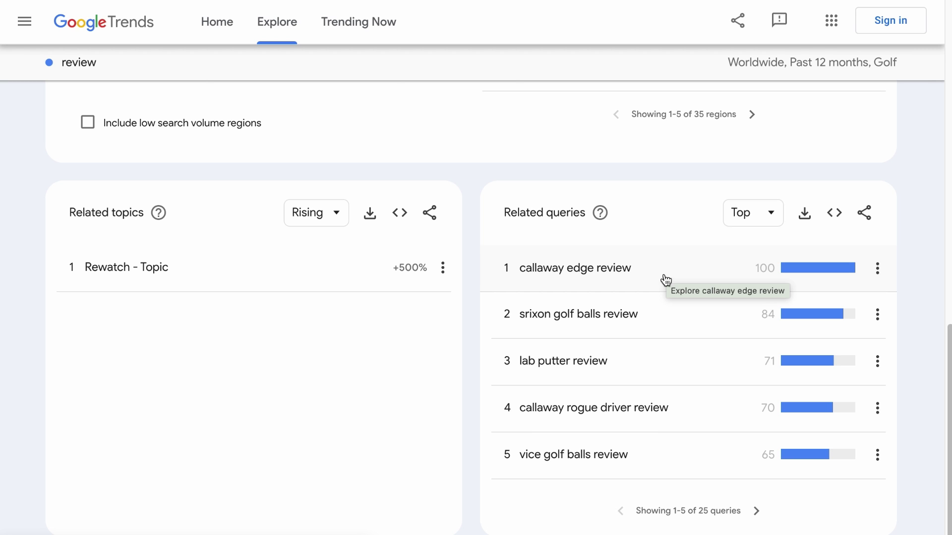
pyautogui.scroll(15, 545, 263)
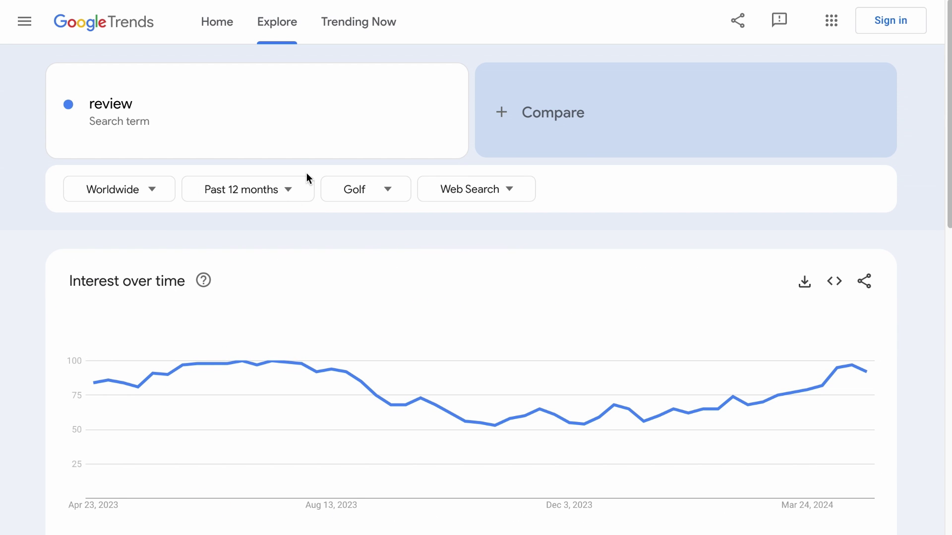
# - Change the time range to Past 7 days and rank related queries by Top again
pyautogui.click(283, 189)
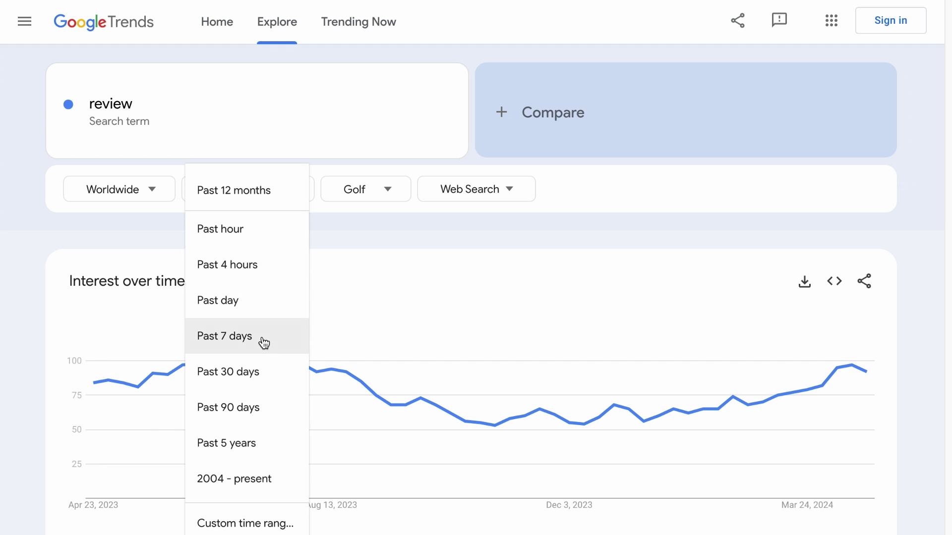
pyautogui.click(263, 340)
pyautogui.scroll(-15, 643, 452)
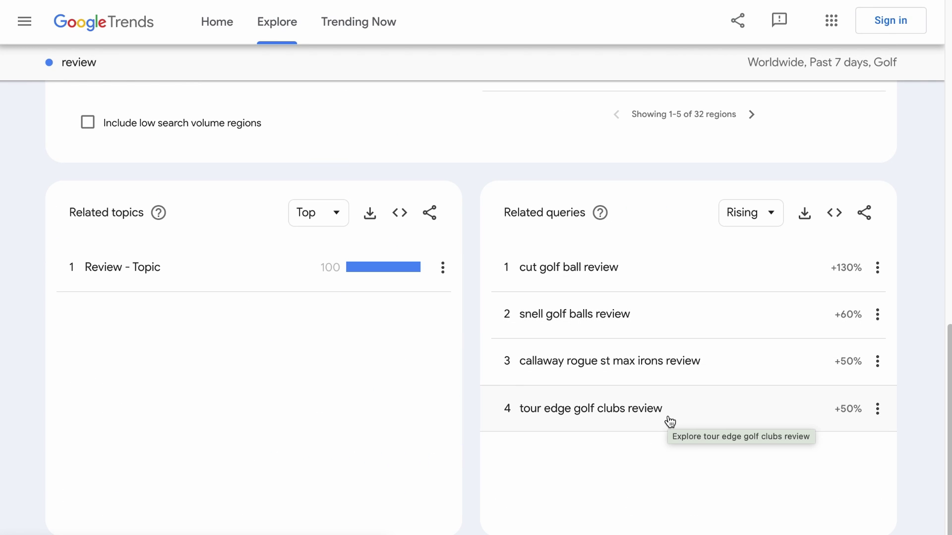
pyautogui.click(747, 211)
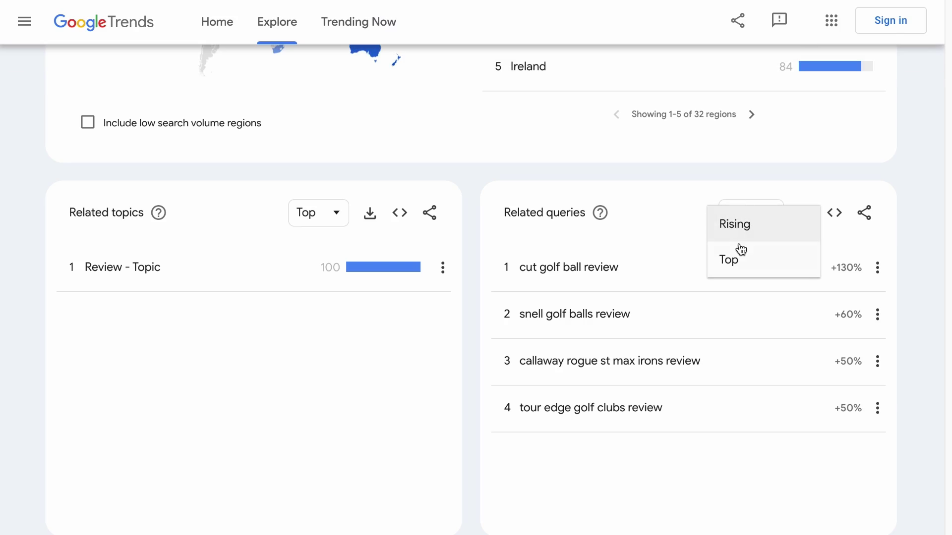
pyautogui.click(741, 261)
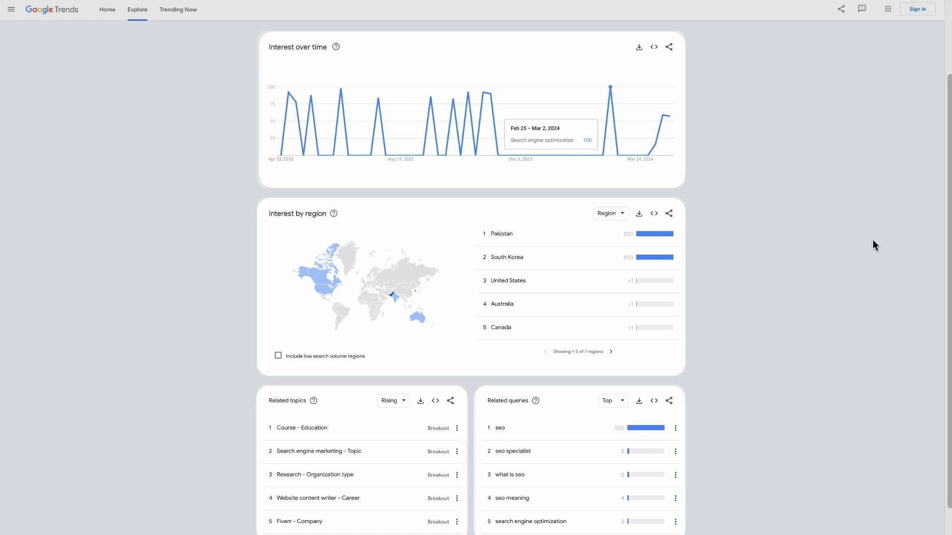
# - Set the Search engine optimization time range to Past 30 days and review related topics and queries
pyautogui.scroll(1, 802, 290)
pyautogui.scroll(2, 803, 290)
pyautogui.click(375, 103)
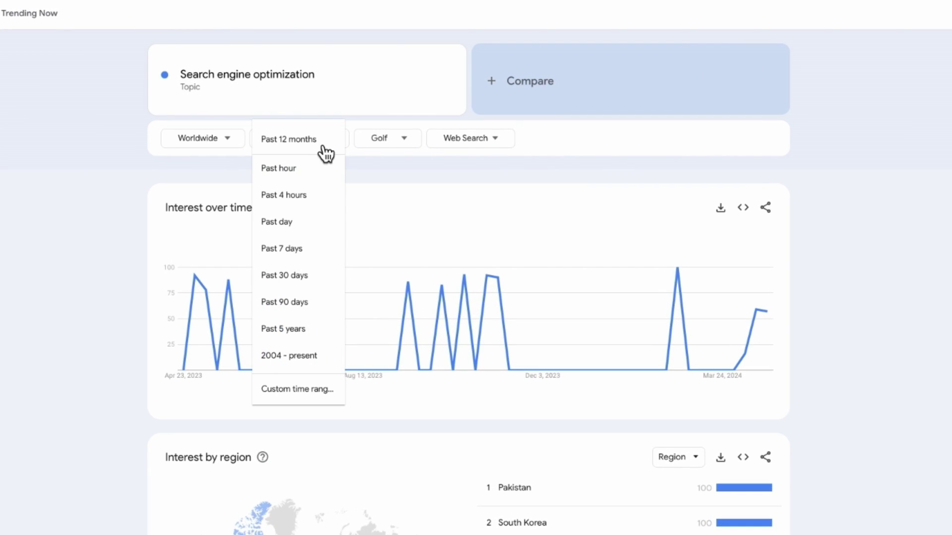
pyautogui.click(302, 274)
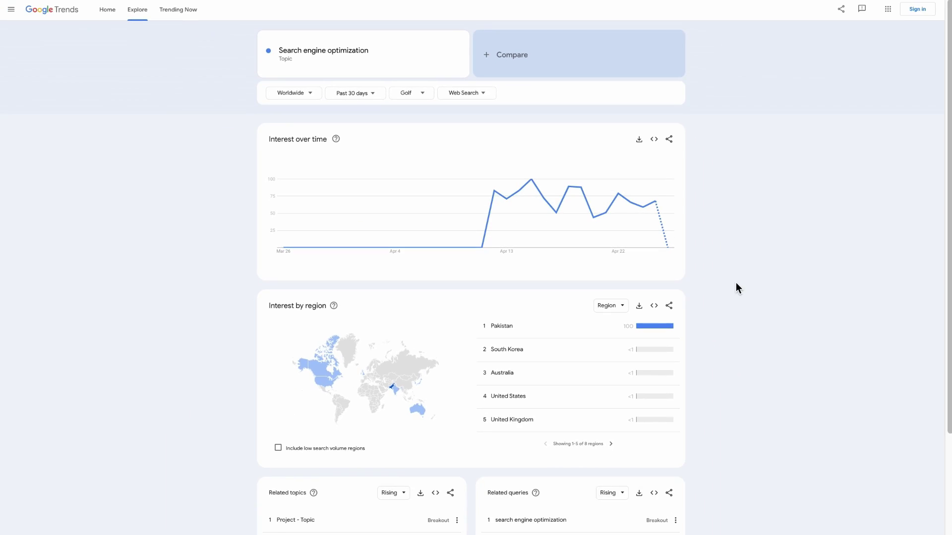
pyautogui.scroll(-3, 736, 284)
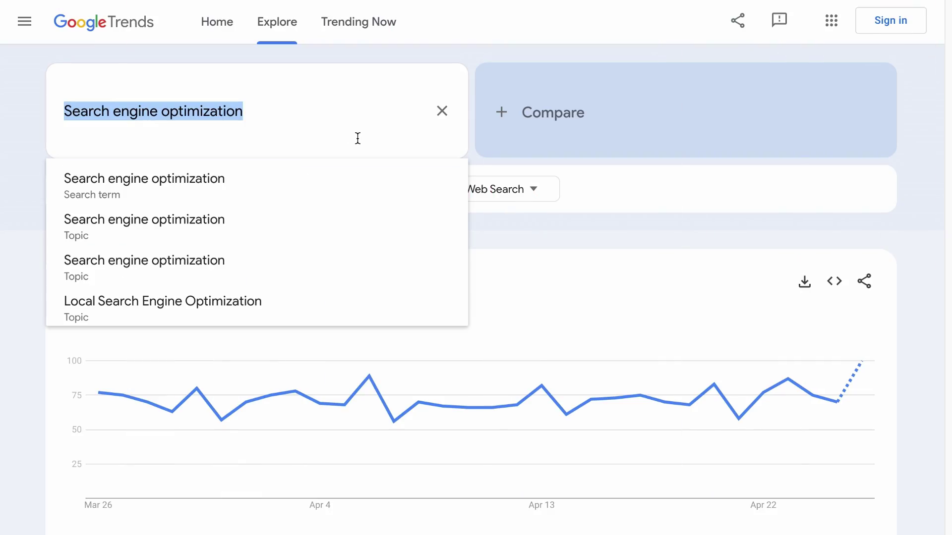
# - Chart the Social media marketing topic over the past 12 months and start a second comparison term
pyautogui.write('Social Media Marketing')
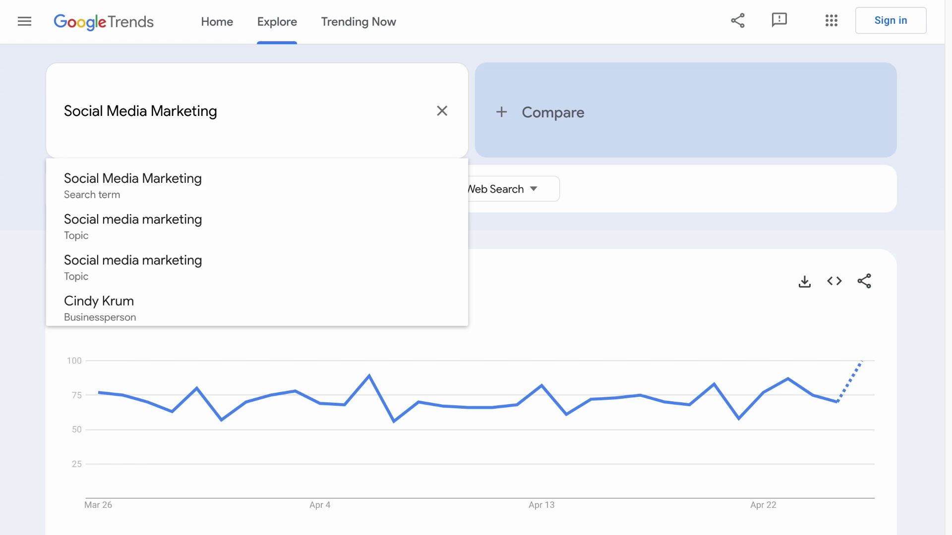
pyautogui.click(235, 227)
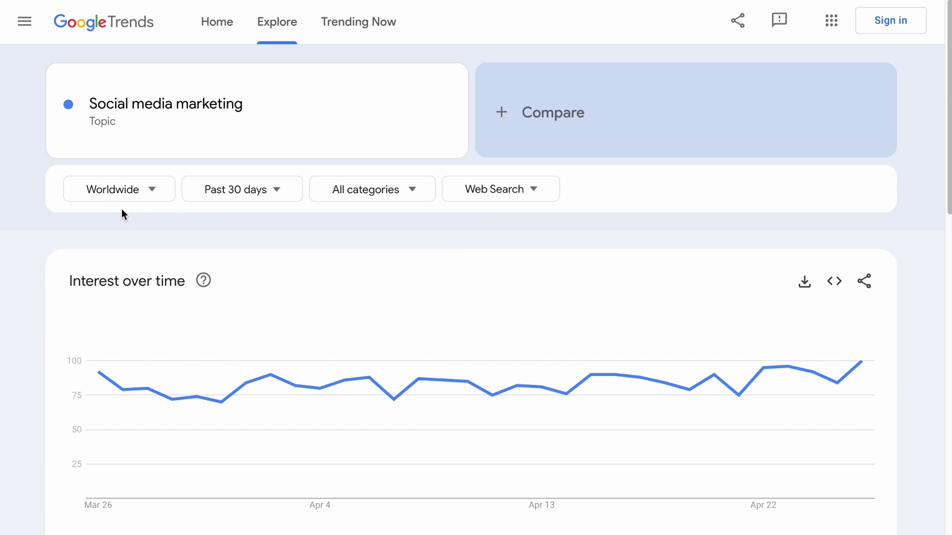
pyautogui.click(256, 188)
pyautogui.click(242, 383)
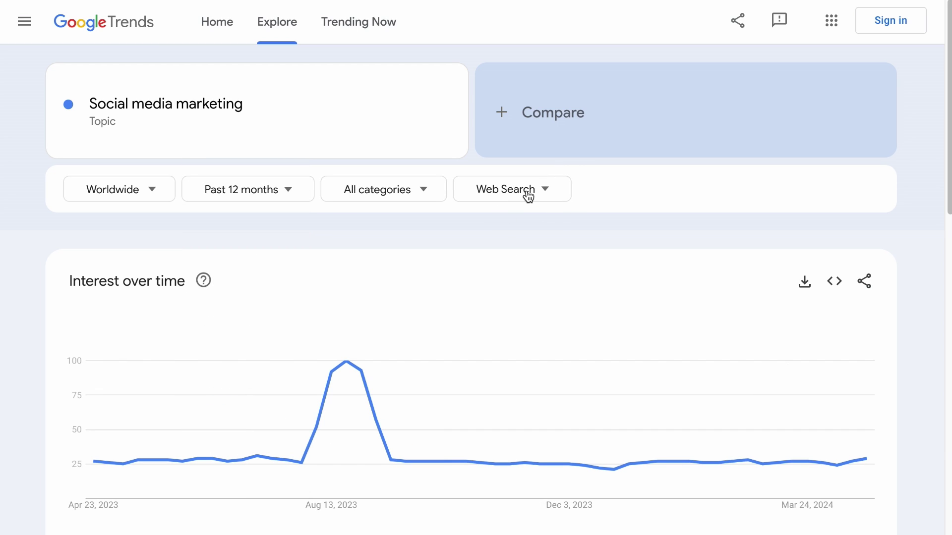
pyautogui.click(560, 124)
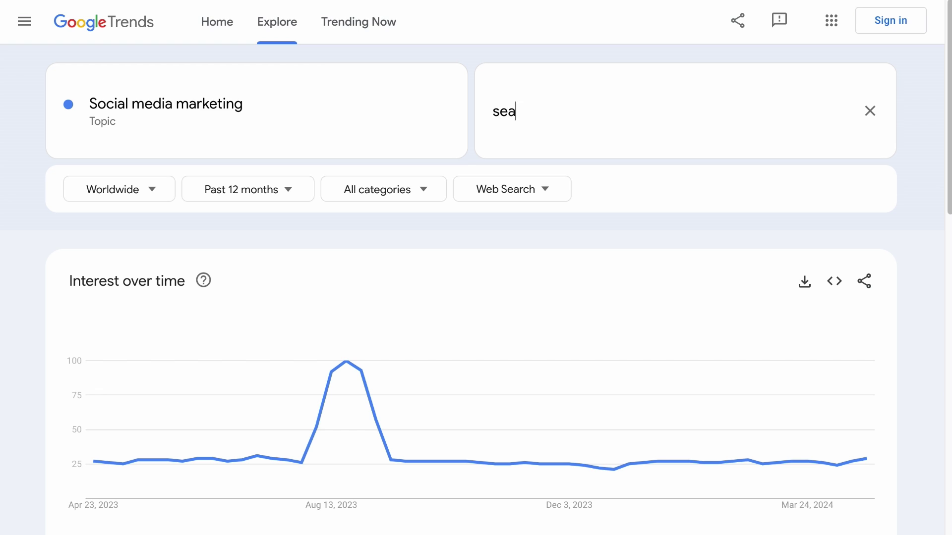
# - Add the Search engine optimization topic as the second comparison term
pyautogui.write('search engine opti')
pyautogui.press('Return')
pyautogui.click(522, 109)
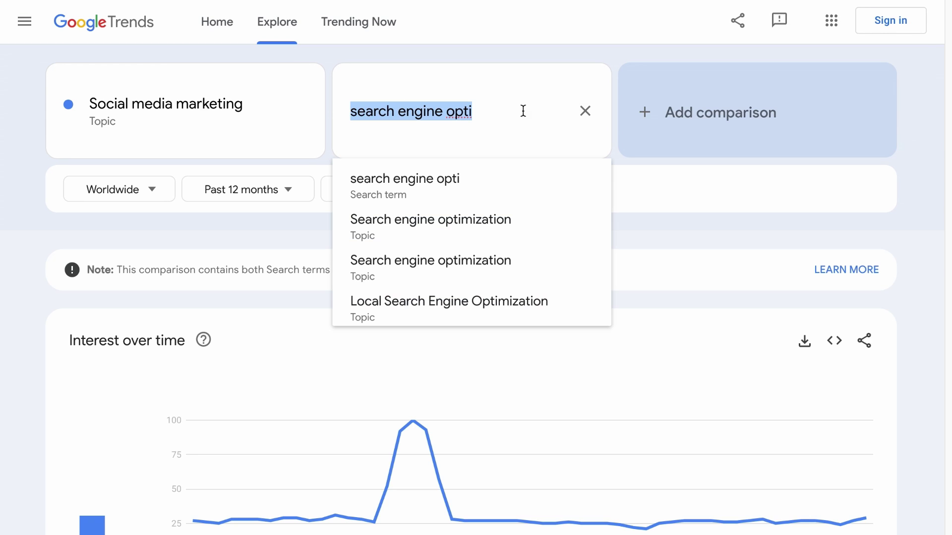
pyautogui.click(445, 226)
pyautogui.scroll(-2, 445, 287)
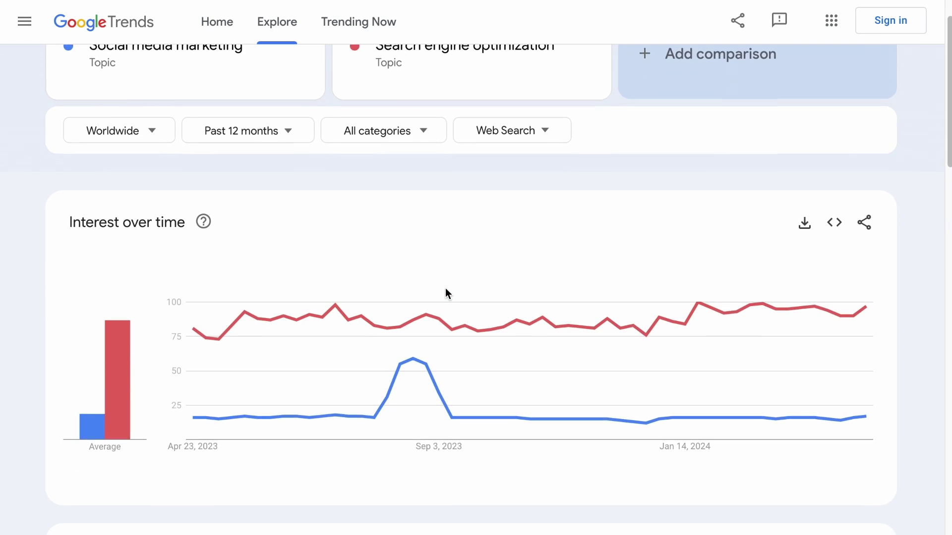
pyautogui.scroll(-1, 445, 288)
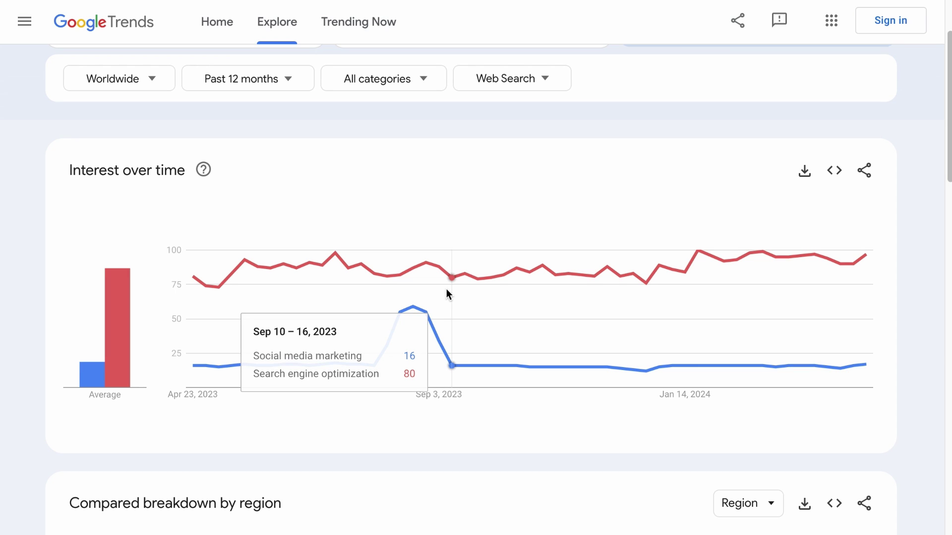
pyautogui.scroll(2, 413, 318)
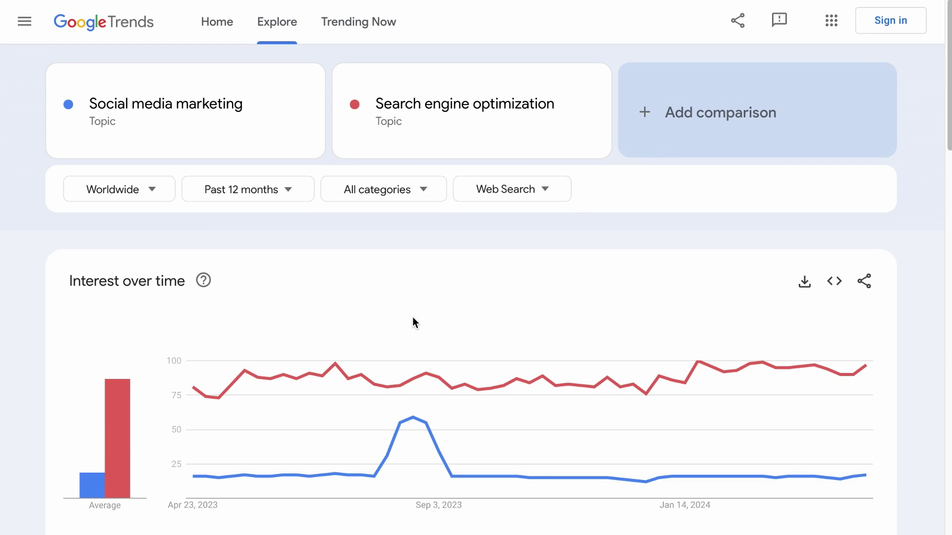
# - Switch the comparison's data source from Web Search to YouTube Search
pyautogui.click(502, 197)
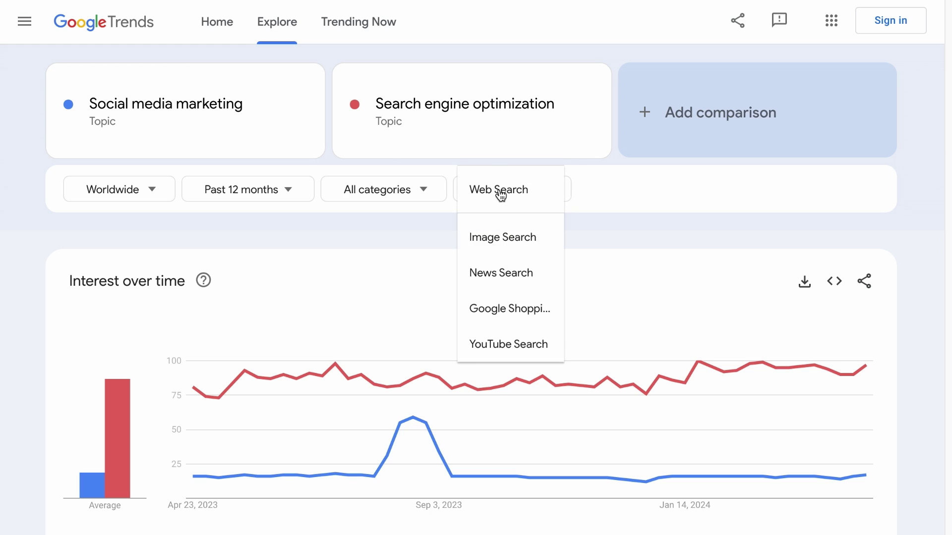
pyautogui.click(535, 338)
pyautogui.scroll(-3, 534, 334)
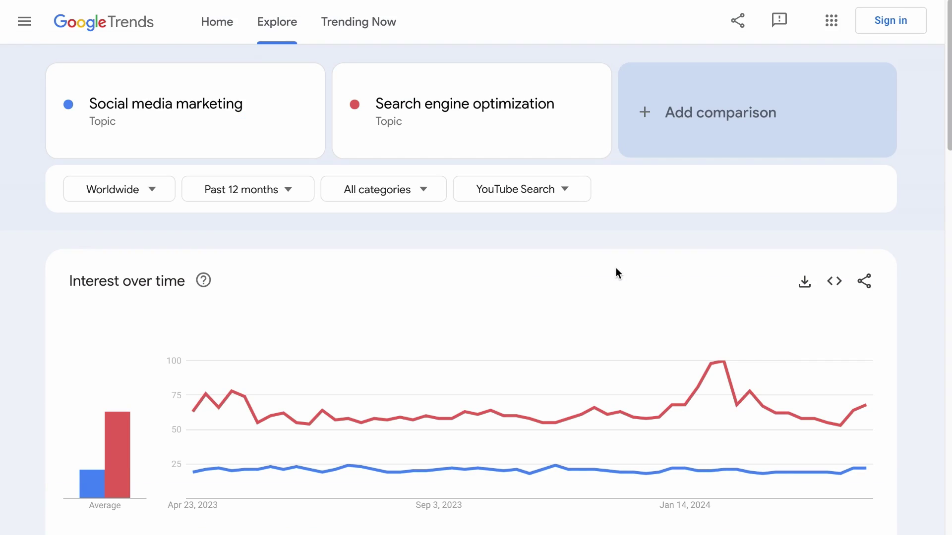
pyautogui.click(371, 31)
# - Show realtime trending searches for the United States, limited to Top stories
pyautogui.scroll(-5, 418, 222)
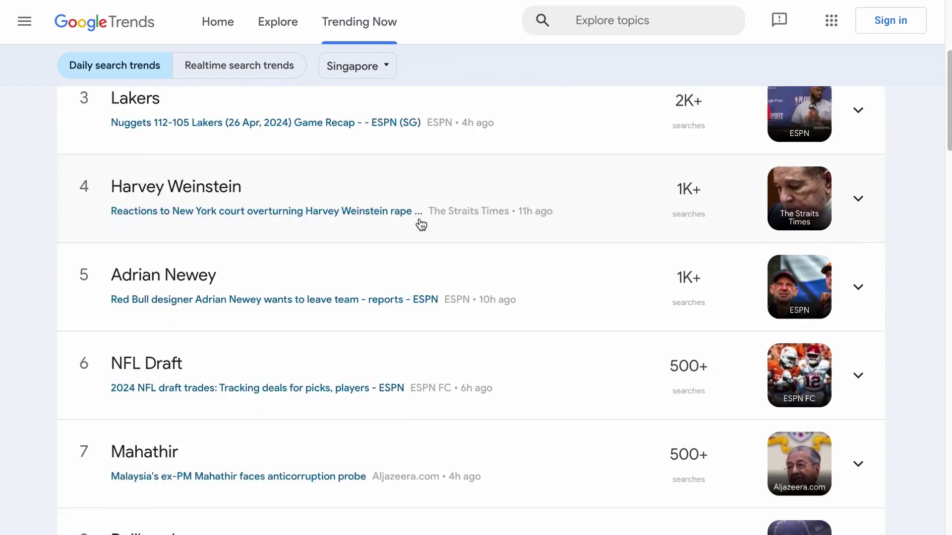
pyautogui.scroll(-15, 421, 224)
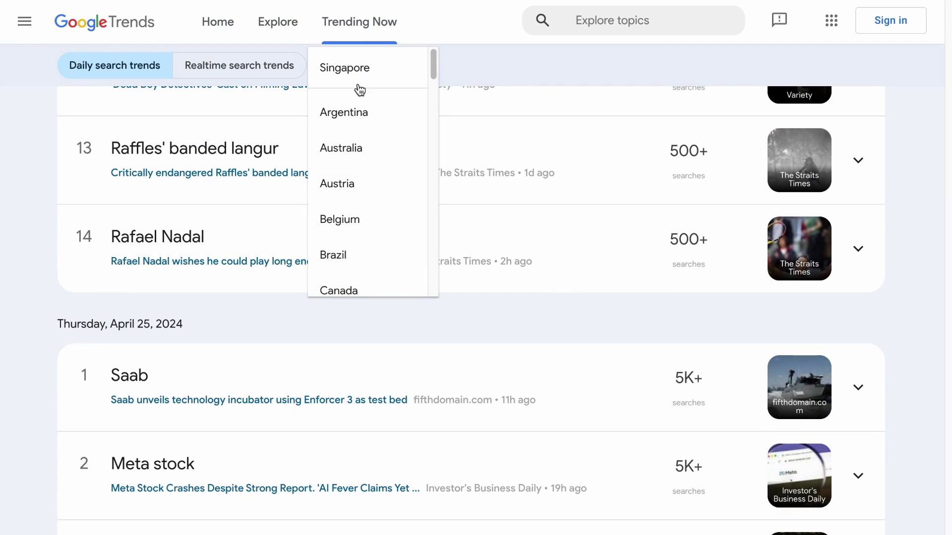
pyautogui.click(480, 98)
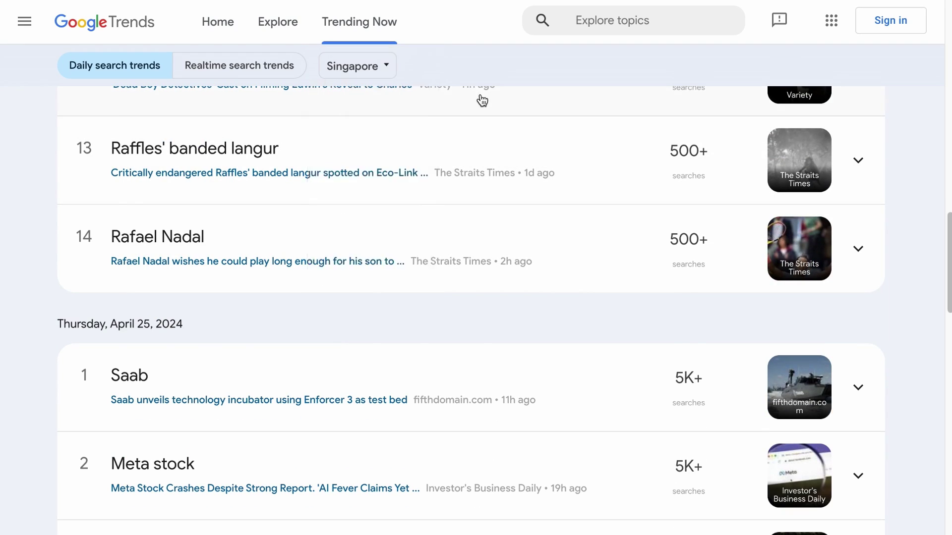
pyautogui.click(367, 66)
pyautogui.scroll(-15, 381, 173)
pyautogui.click(378, 242)
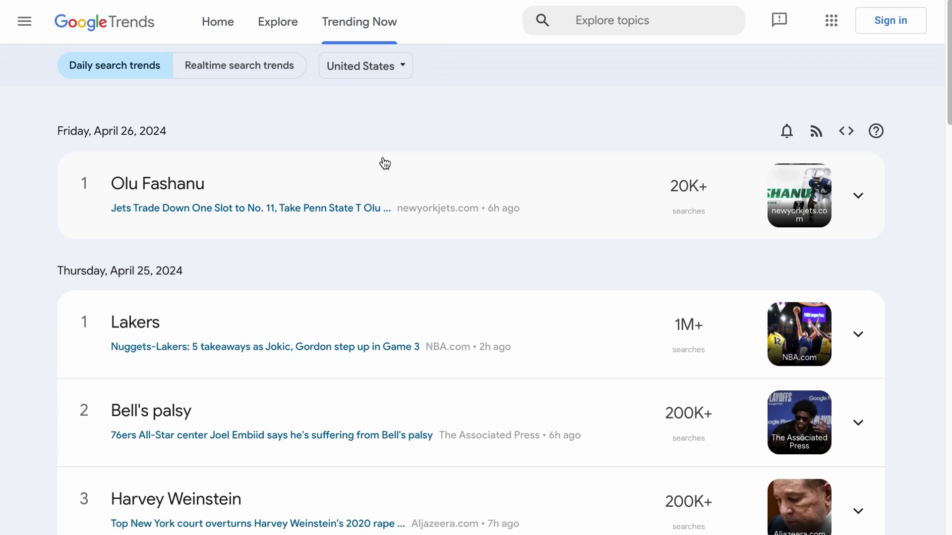
pyautogui.click(273, 71)
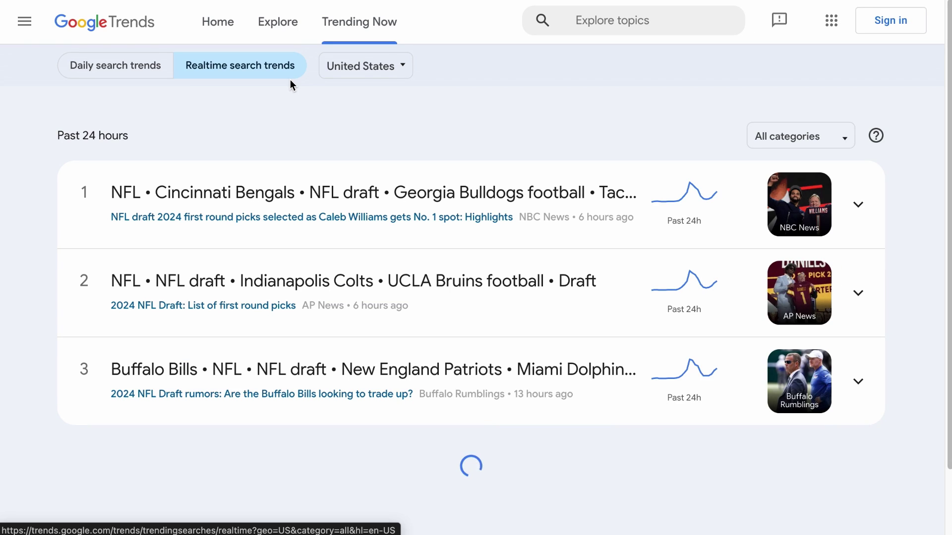
pyautogui.click(810, 144)
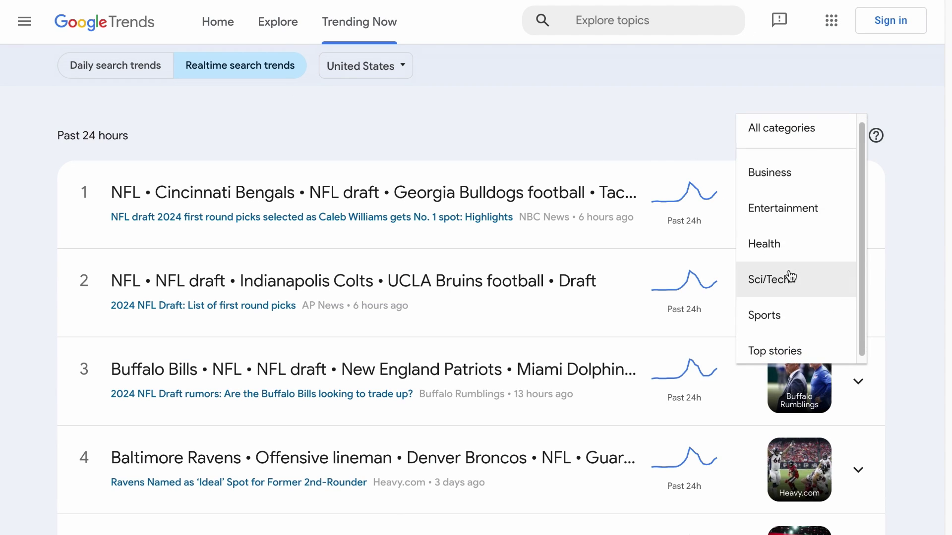
pyautogui.click(770, 348)
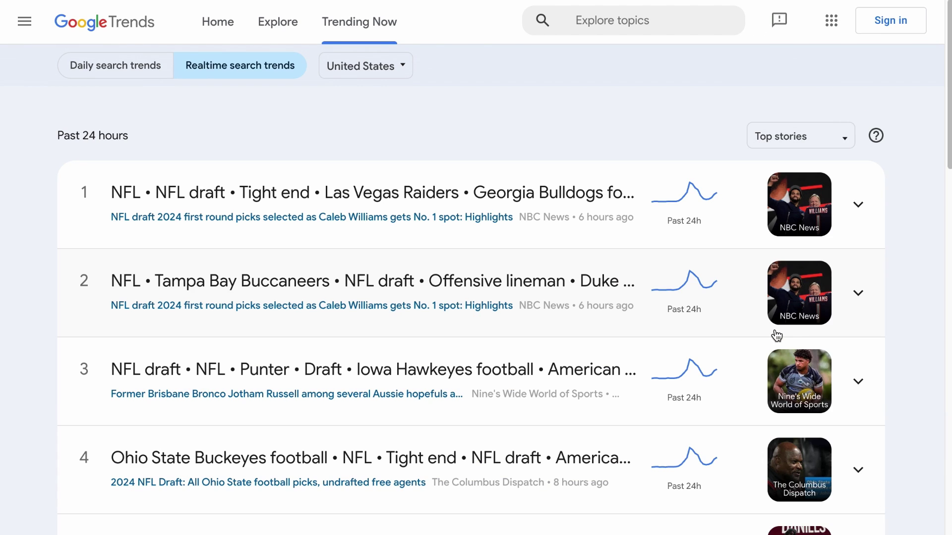
# - Browse daily trending searches for Singapore, led by Brighton vs Man City
pyautogui.click(156, 64)
pyautogui.click(350, 70)
pyautogui.moveTo(433, 62); pyautogui.dragTo(430, 261)
pyautogui.click(396, 102)
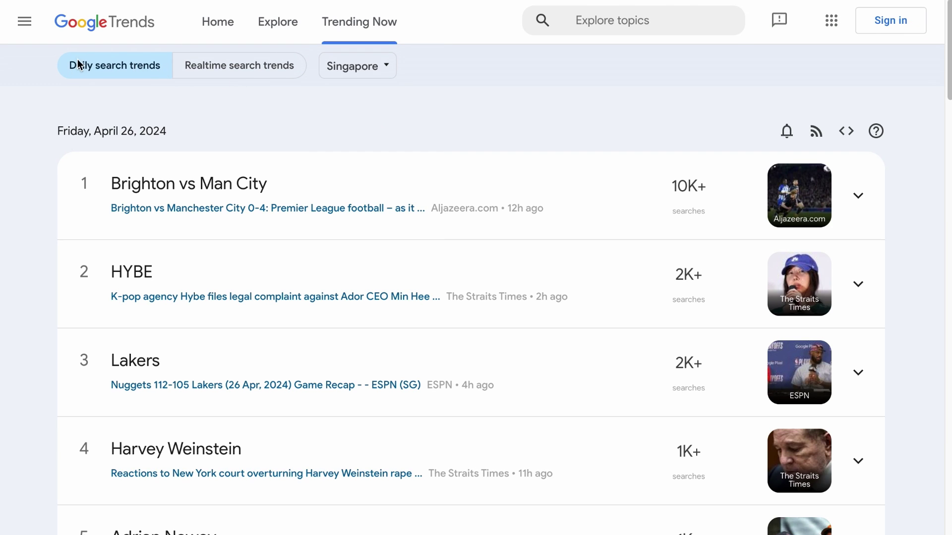
pyautogui.scroll(-1, 223, 248)
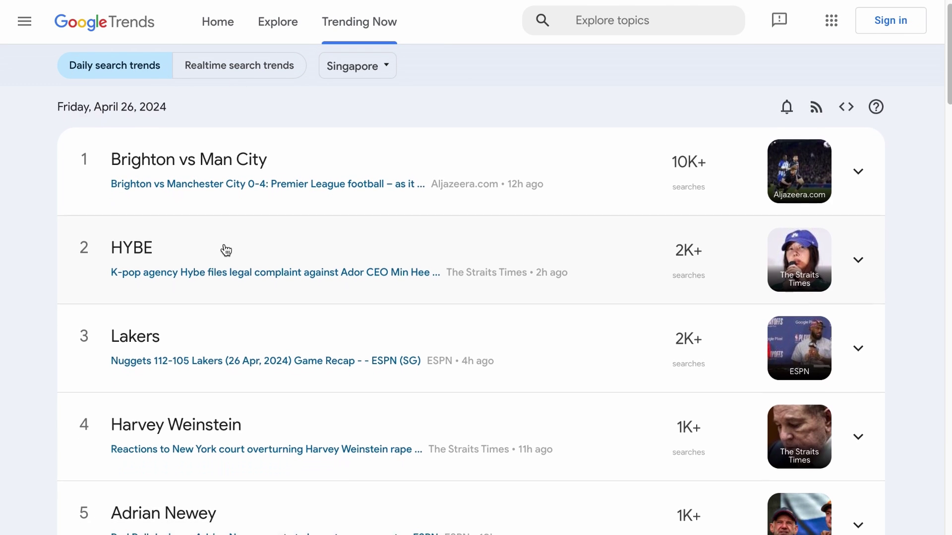
pyautogui.scroll(-10, 226, 250)
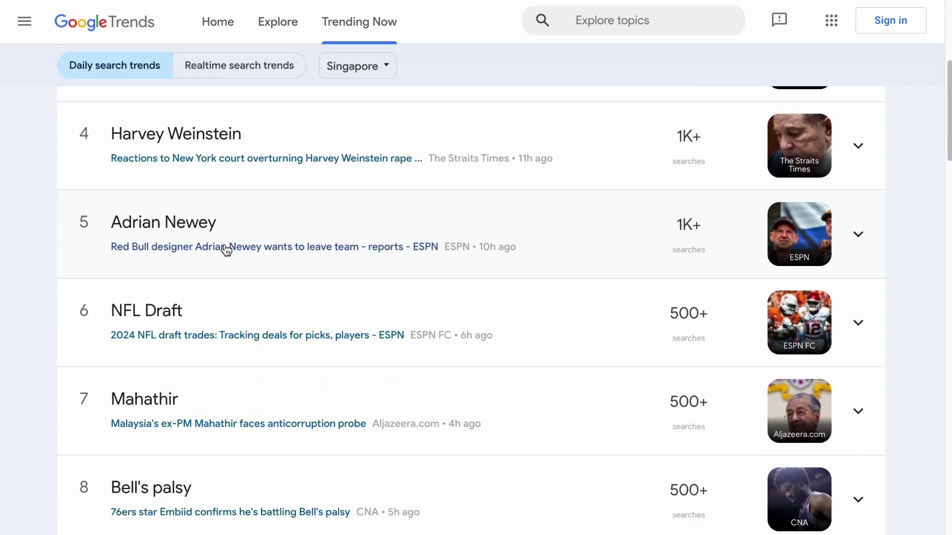
pyautogui.scroll(-2, 227, 250)
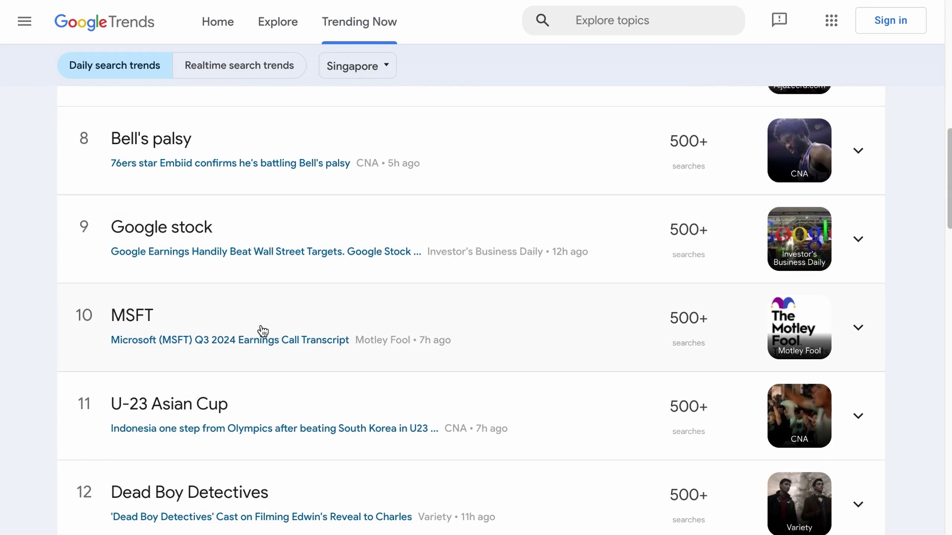
pyautogui.scroll(-15, 260, 324)
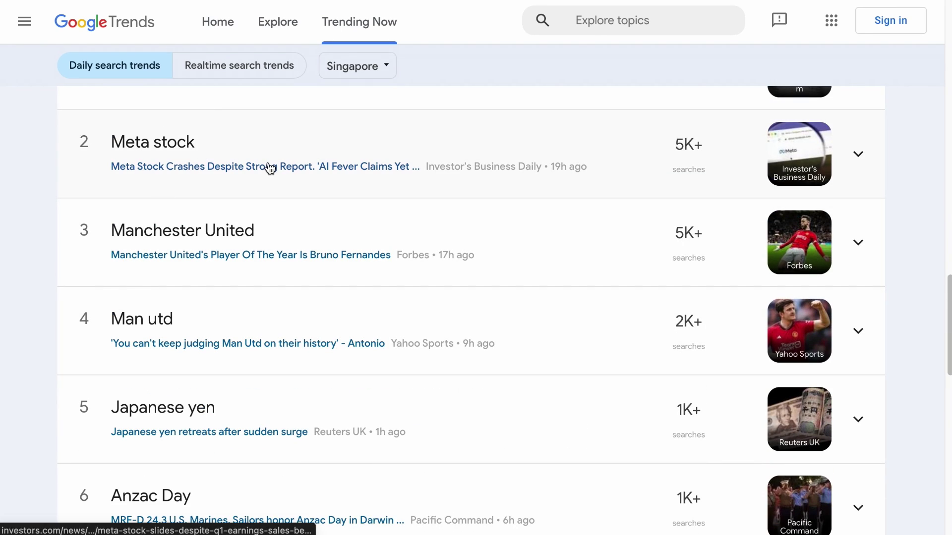
pyautogui.scroll(-1, 249, 312)
pyautogui.scroll(-4, 333, 384)
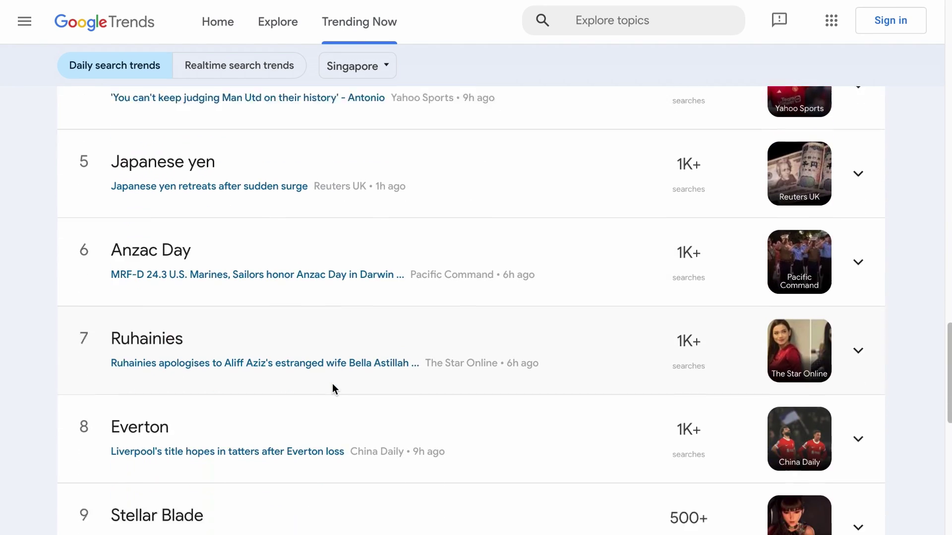
# - Explore 'Sunglasses' in the United States and review interest by subregion, led by Hawaii
pyautogui.click(277, 21)
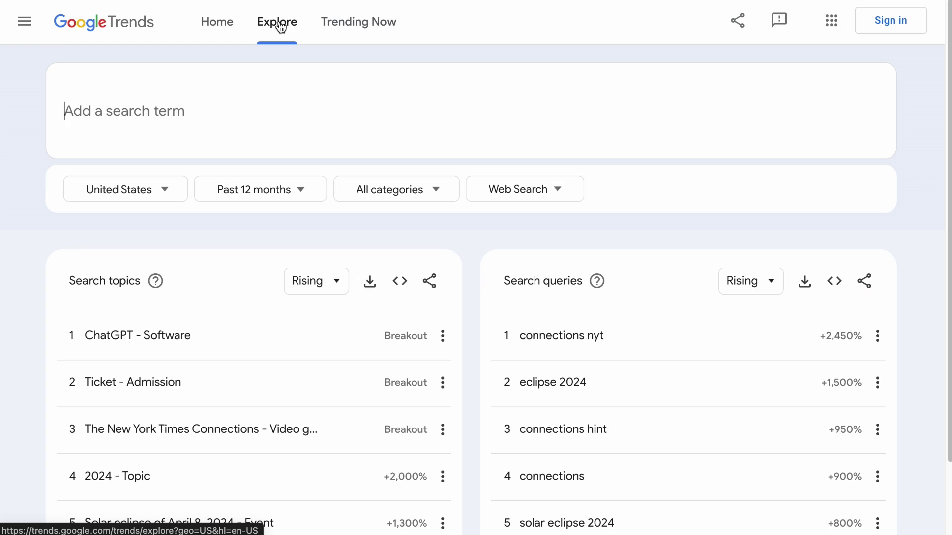
pyautogui.write('Sunglasses')
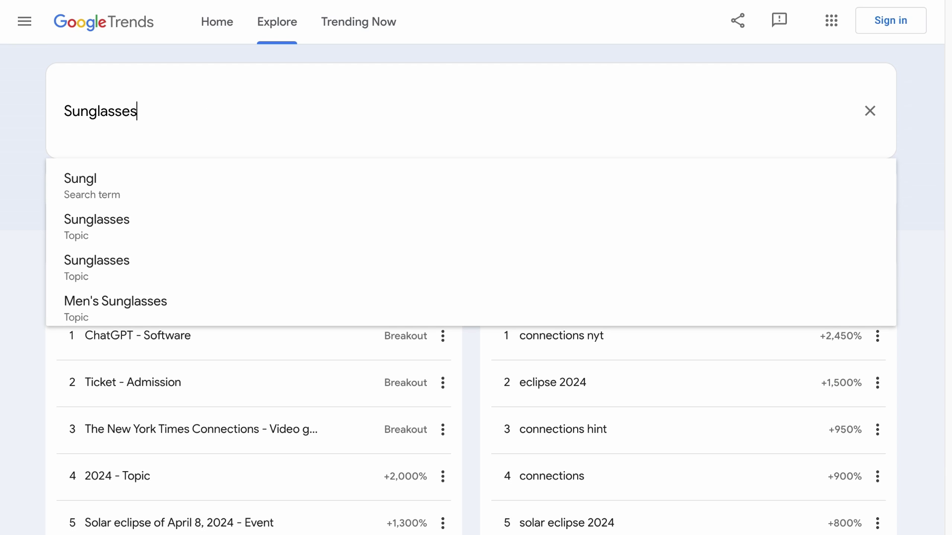
pyautogui.press('Return')
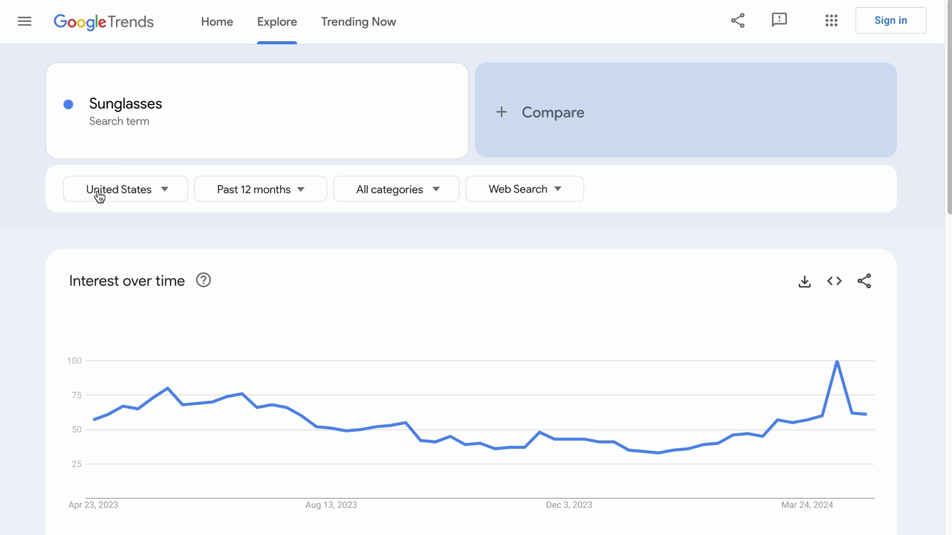
pyautogui.scroll(-10, 139, 206)
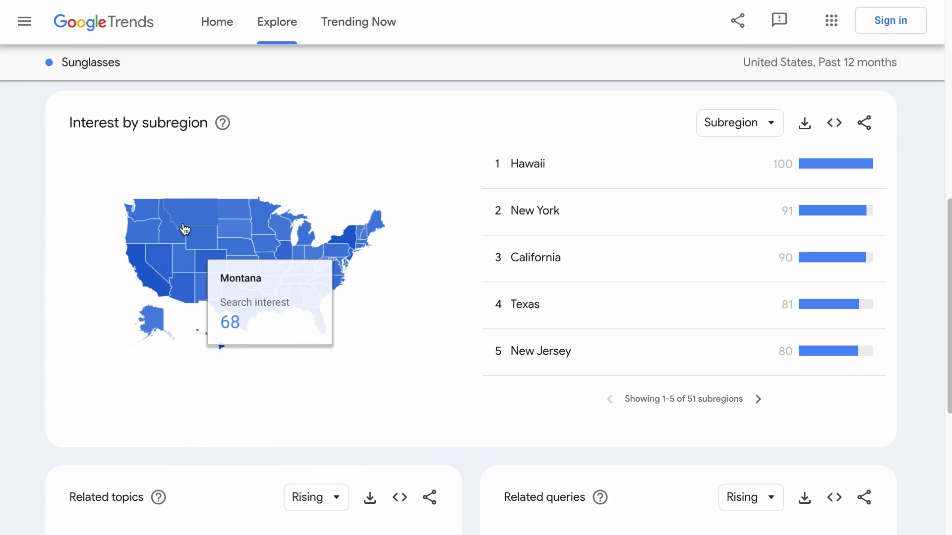